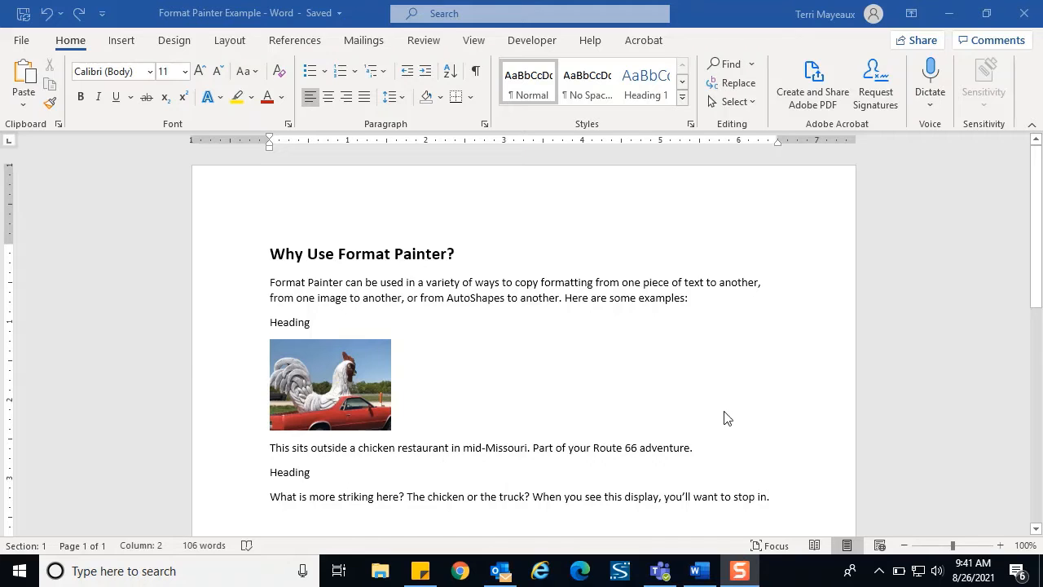
Make the first Heading, above the rooster picture, bold, italic and underlined
{"action": "scroll", "coordinate": [471, 343], "scroll_direction": "down", "scroll_amount": 5}
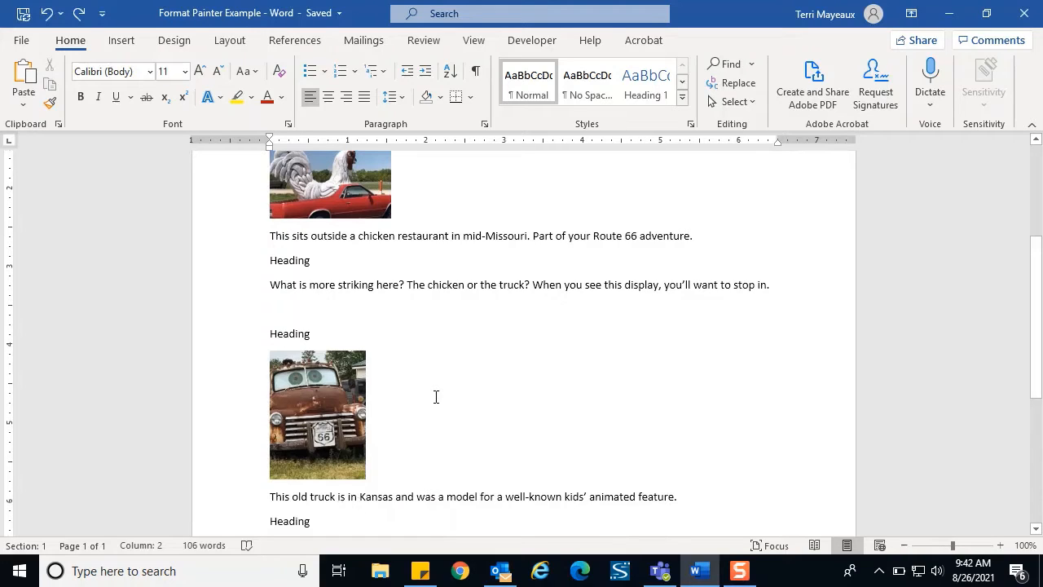
{"action": "left_click_drag", "start_coordinate": [1038, 361], "coordinate": [1036, 306]}
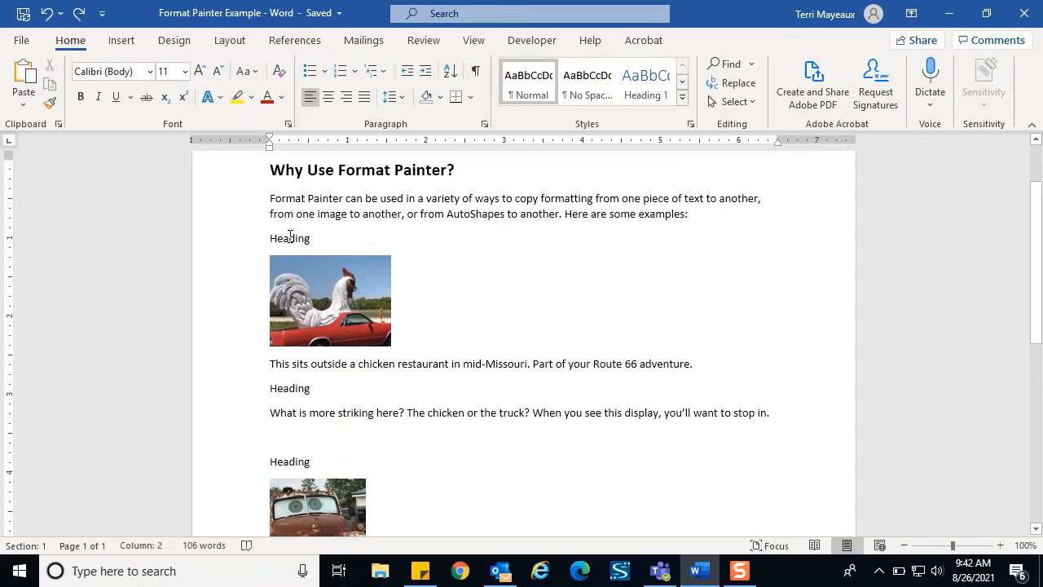
{"action": "double_click", "coordinate": [290, 237]}
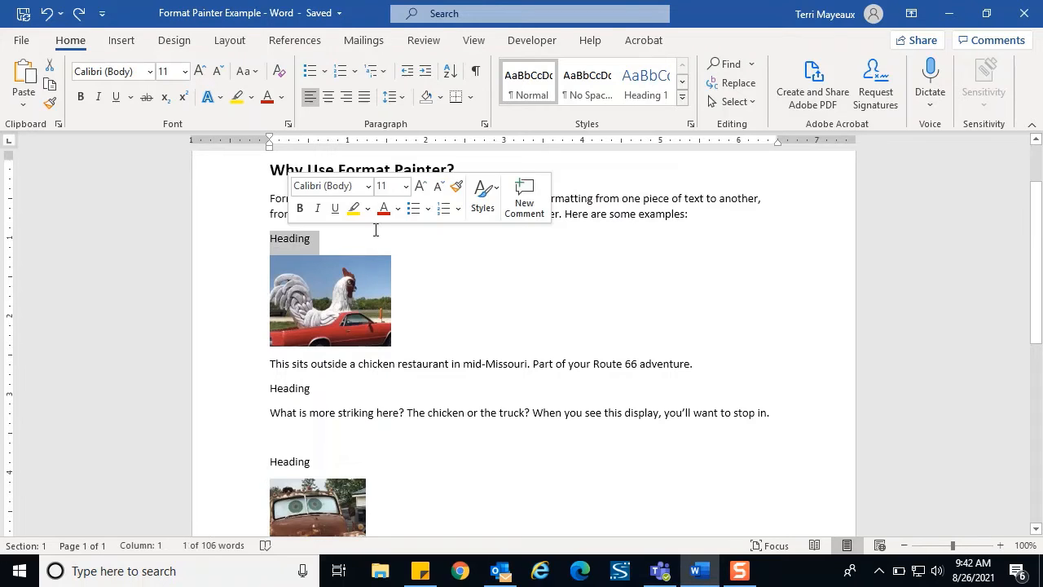
{"action": "left_click", "coordinate": [301, 212]}
{"action": "left_click", "coordinate": [318, 208]}
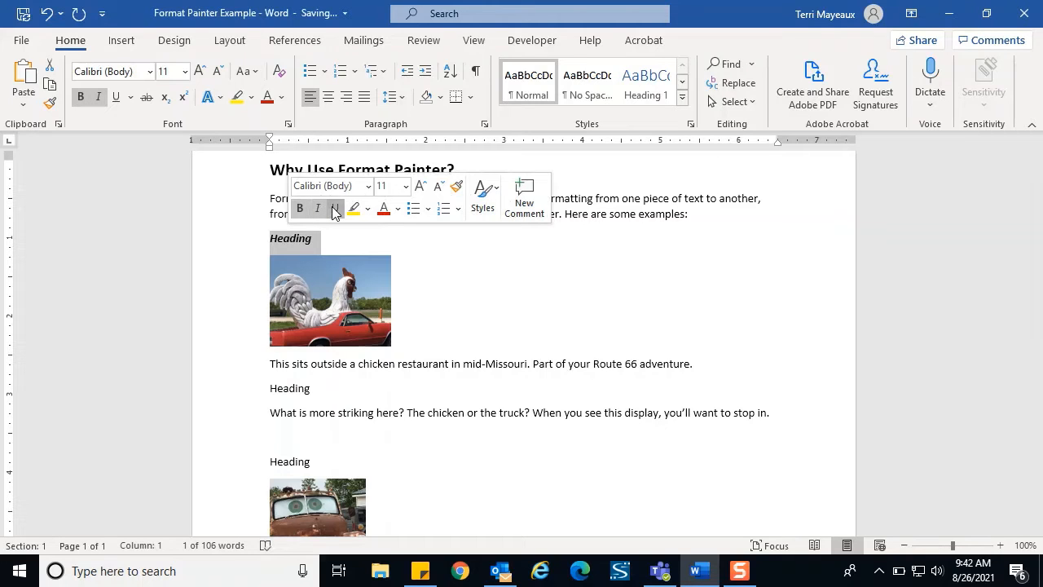
{"action": "left_click", "coordinate": [334, 210]}
Set the font size of the heading above the rooster picture to 12 and its font color to dark red
{"action": "left_click", "coordinate": [405, 186]}
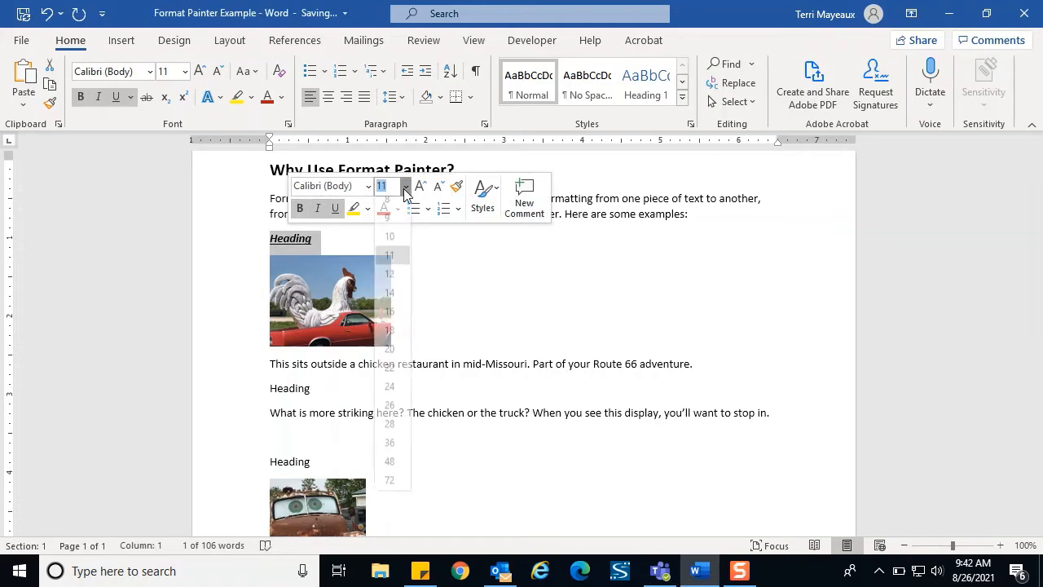
{"action": "left_click", "coordinate": [393, 281]}
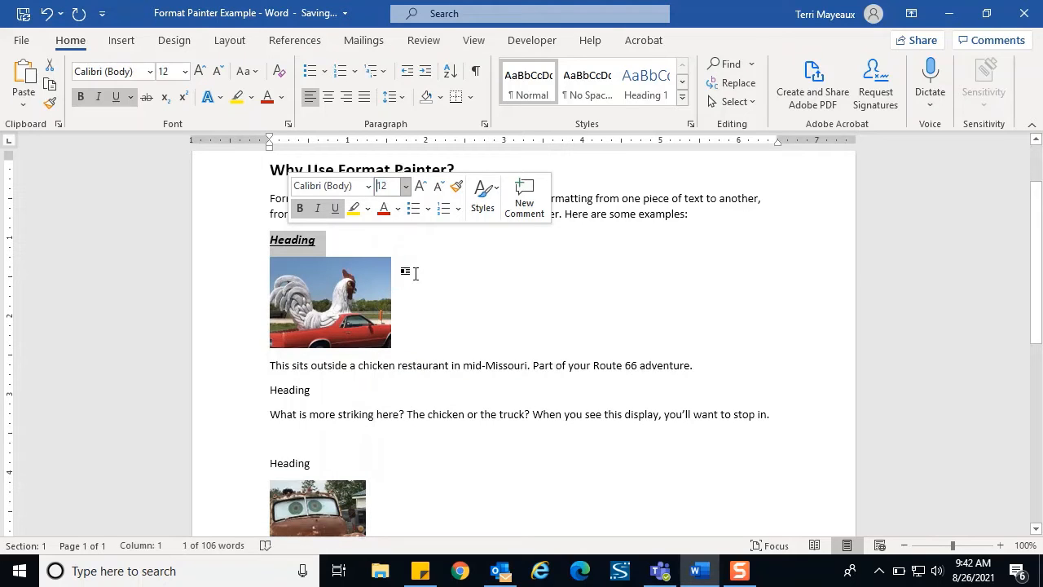
{"action": "left_click", "coordinate": [398, 210]}
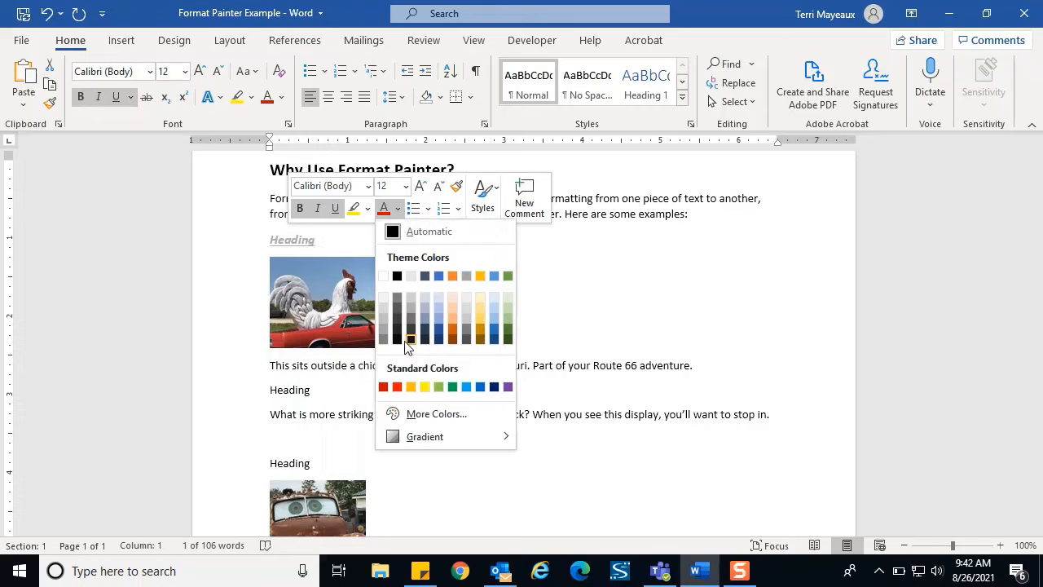
{"action": "left_click", "coordinate": [384, 388]}
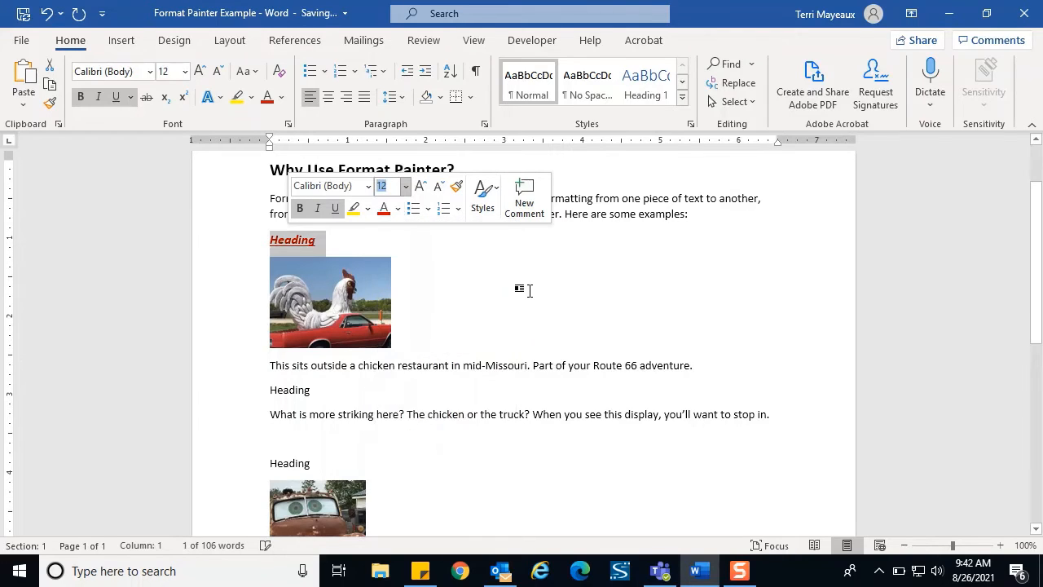
{"action": "left_click", "coordinate": [452, 272]}
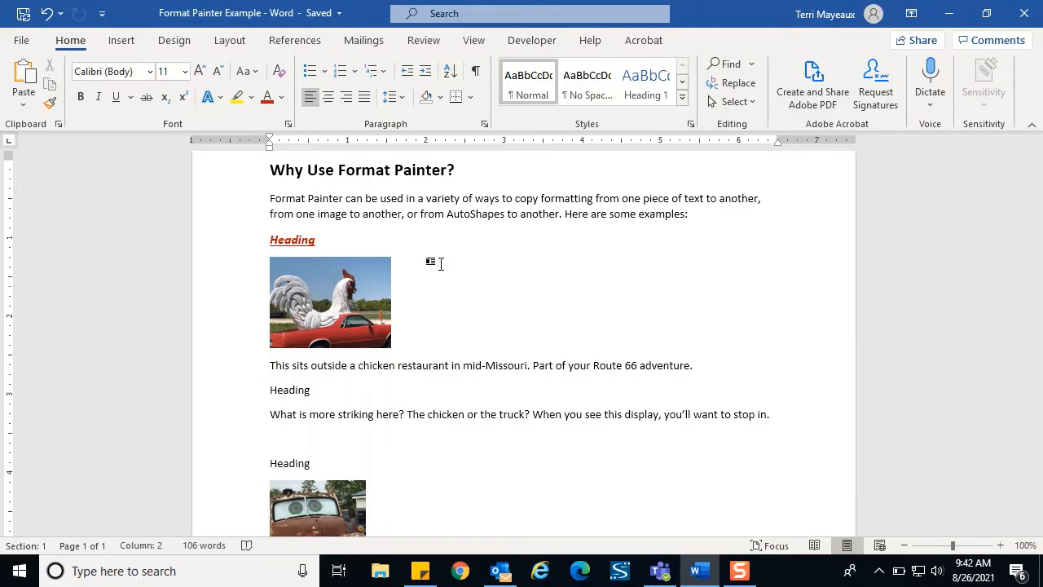
Copy the first heading's formatting with Format Painter onto the Heading below the chicken restaurant caption
{"action": "left_click", "coordinate": [293, 243]}
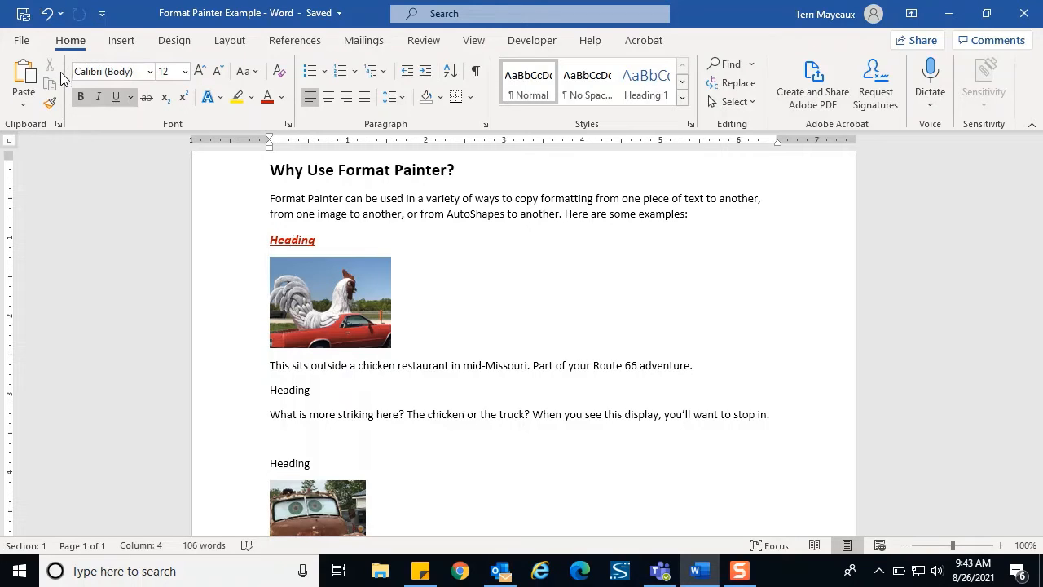
{"action": "left_click", "coordinate": [51, 104]}
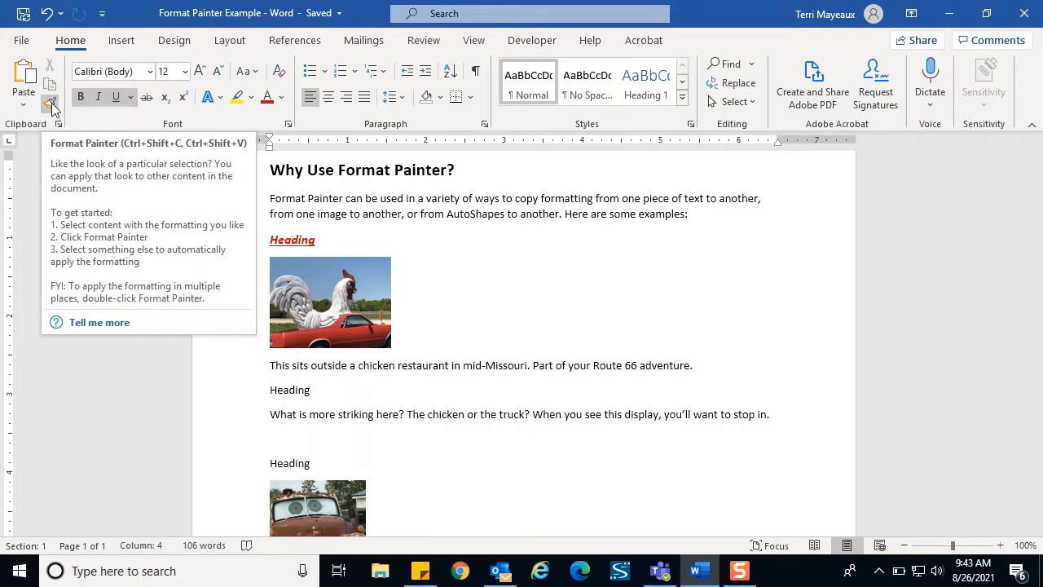
{"action": "left_click", "coordinate": [51, 102]}
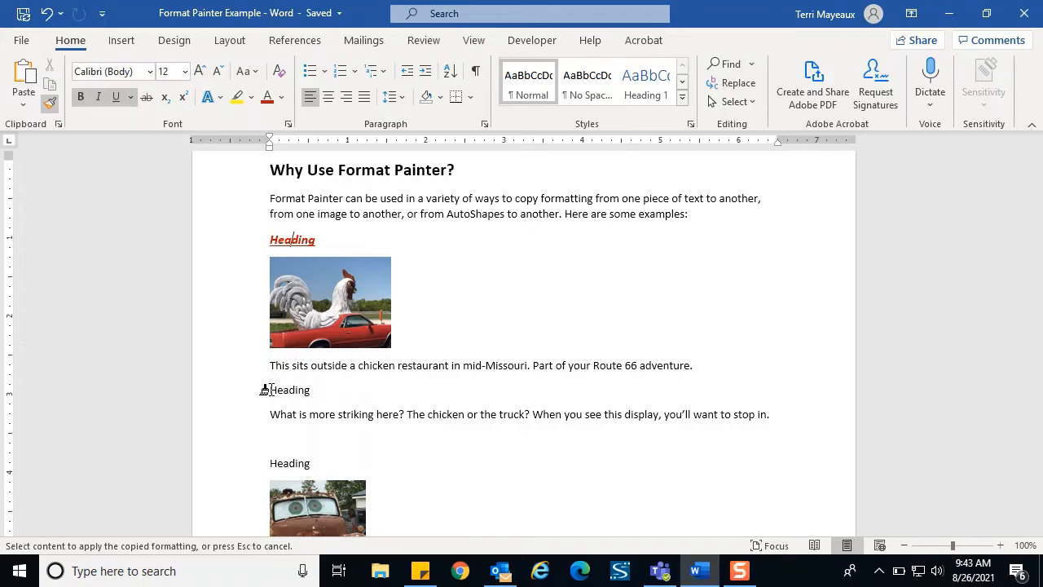
{"action": "mouse_move", "coordinate": [265, 389]}
{"action": "left_mouse_down"}
{"action": "mouse_move", "coordinate": [308, 380]}
{"action": "mouse_move", "coordinate": [309, 389]}
{"action": "left_mouse_up"}
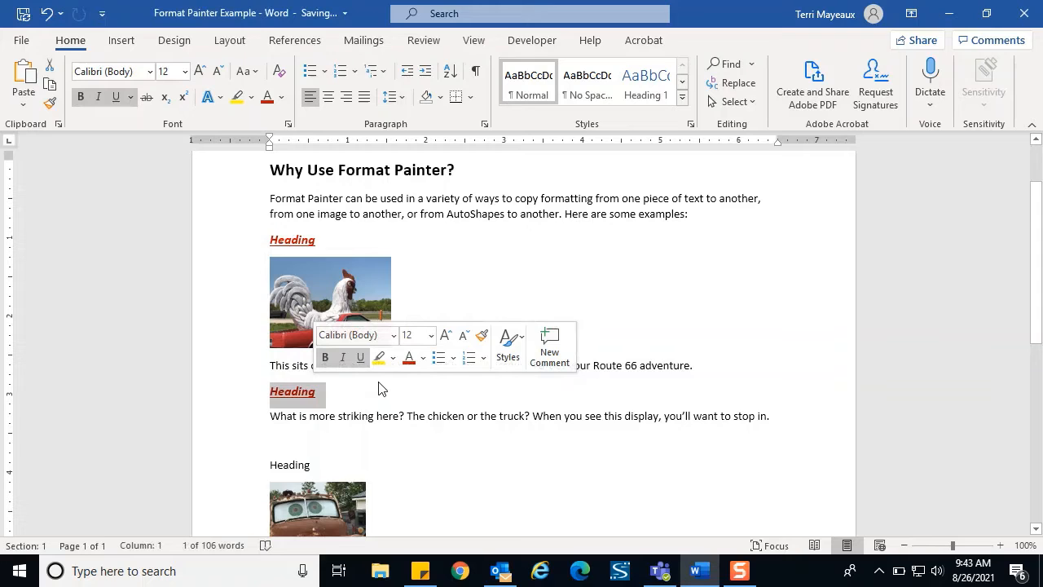
{"action": "left_click", "coordinate": [373, 371]}
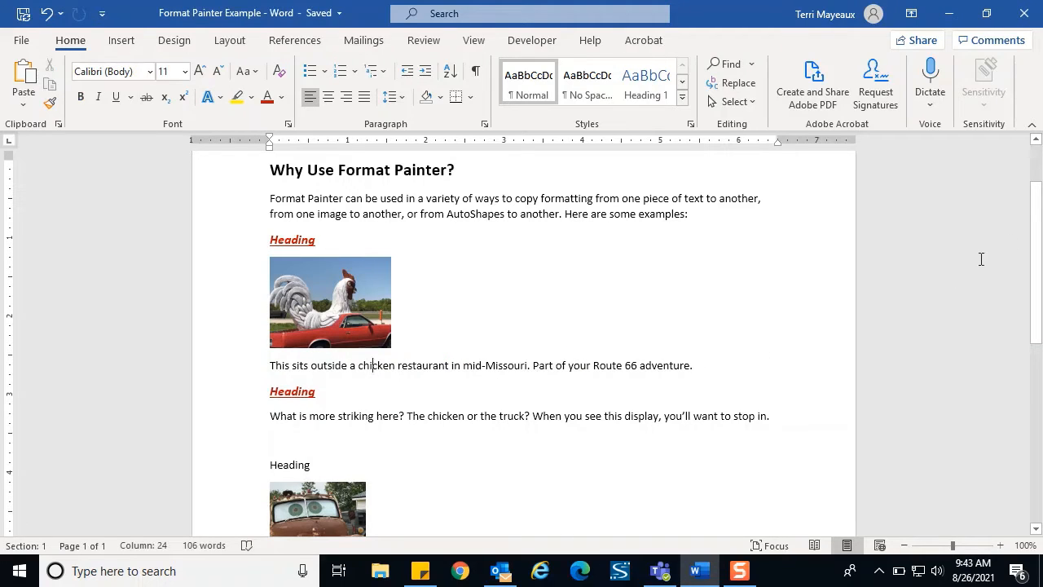
Copy the second heading's formatting with Format Painter onto the two remaining headings, above the truck picture and below its caption
{"action": "left_click_drag", "start_coordinate": [1035, 238], "coordinate": [1031, 299]}
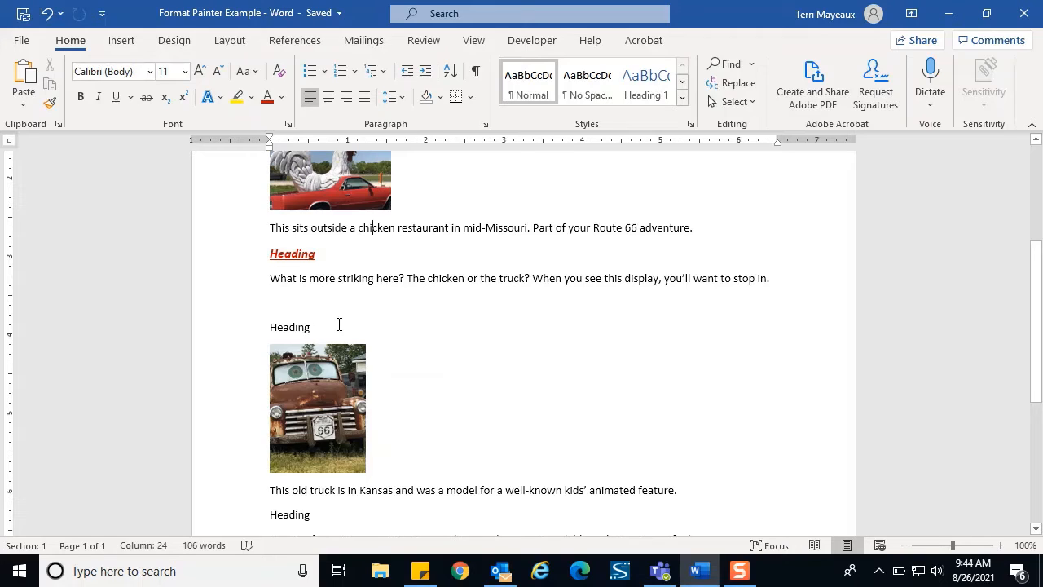
{"action": "left_click", "coordinate": [292, 254]}
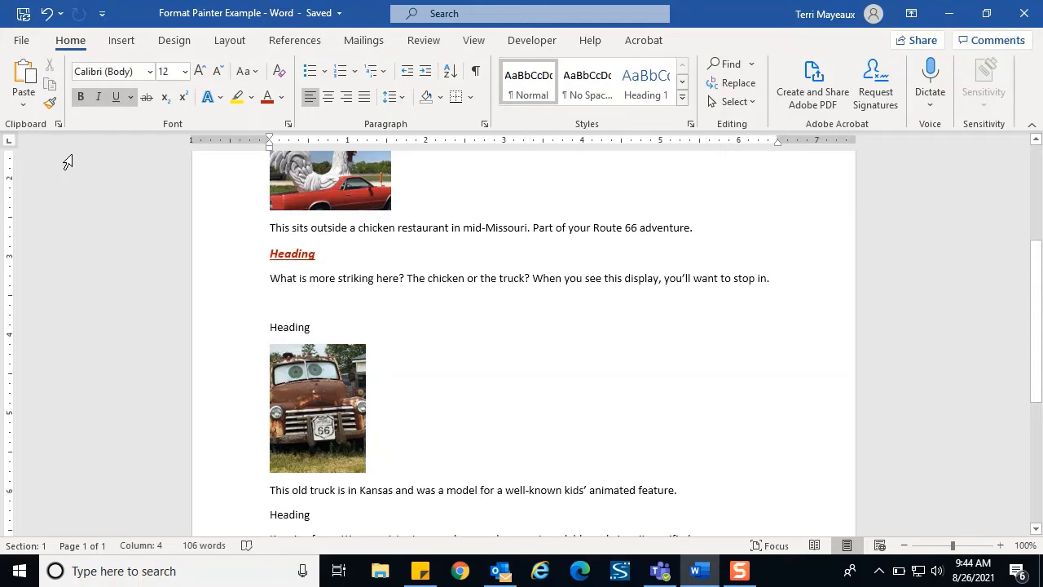
{"action": "left_click", "coordinate": [51, 105]}
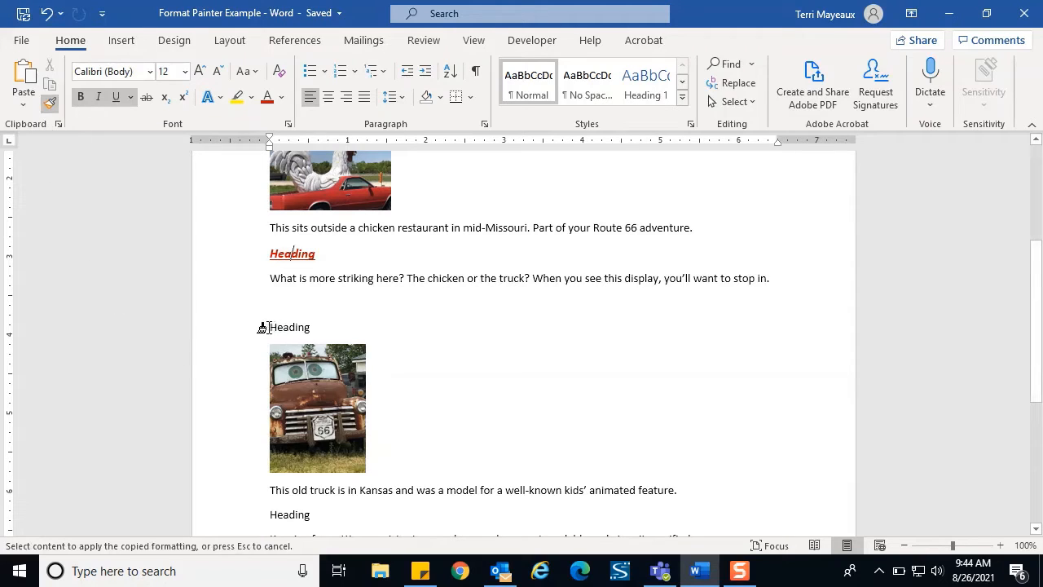
{"action": "left_click_drag", "start_coordinate": [263, 328], "coordinate": [326, 325]}
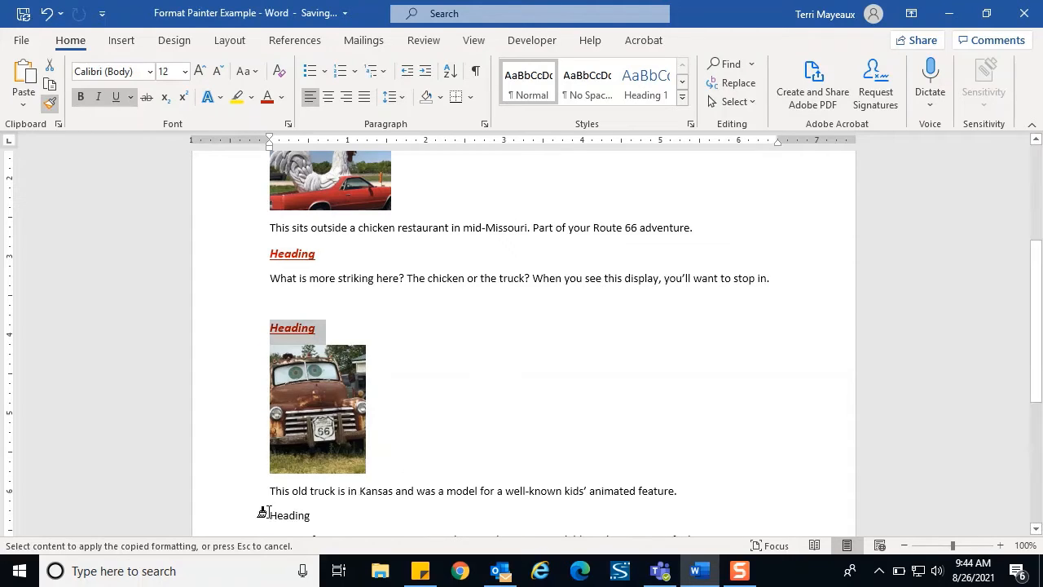
{"action": "left_click_drag", "start_coordinate": [264, 511], "coordinate": [327, 515]}
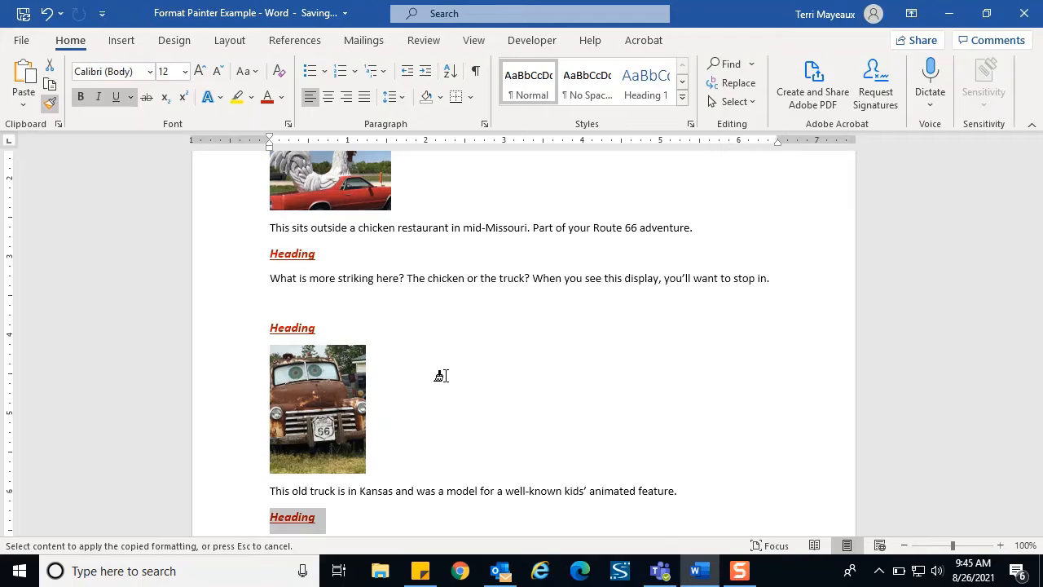
{"action": "key", "text": "Escape"}
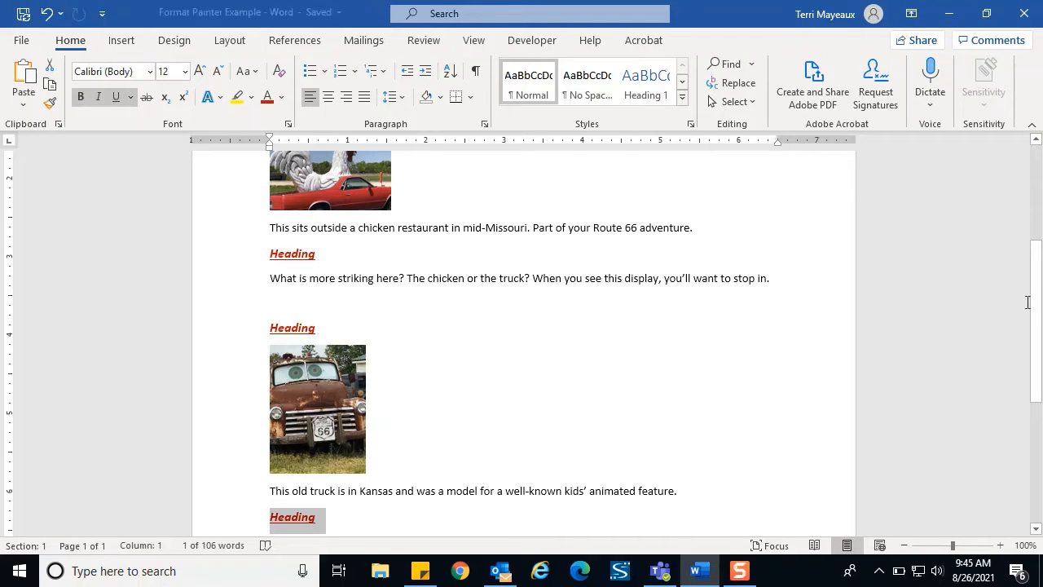
Apply the black frame picture style with a thin white inner line to the rooster picture
{"action": "left_click_drag", "start_coordinate": [1036, 305], "coordinate": [1036, 263]}
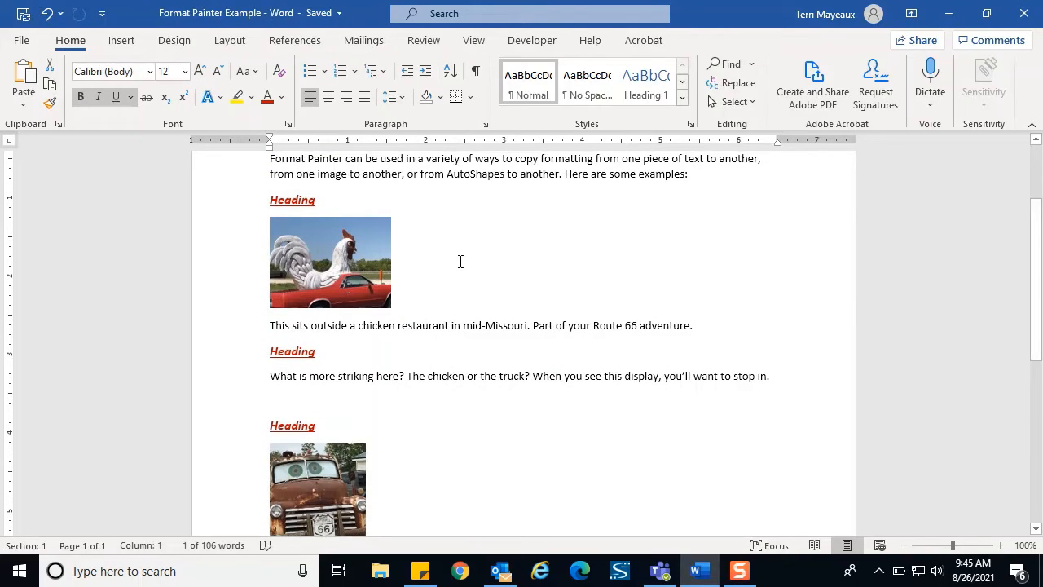
{"action": "left_click", "coordinate": [333, 257]}
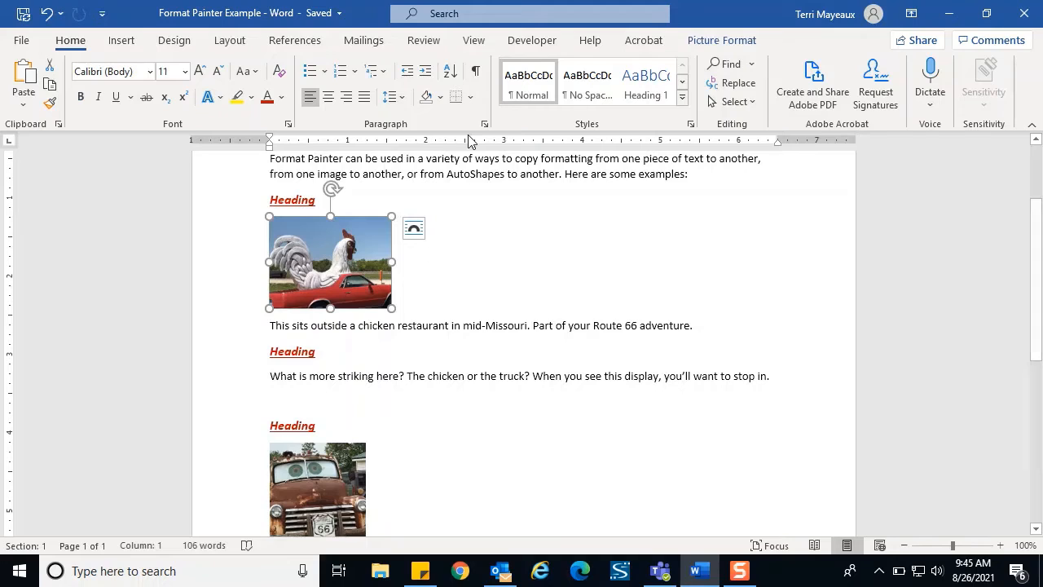
{"action": "left_click", "coordinate": [723, 42]}
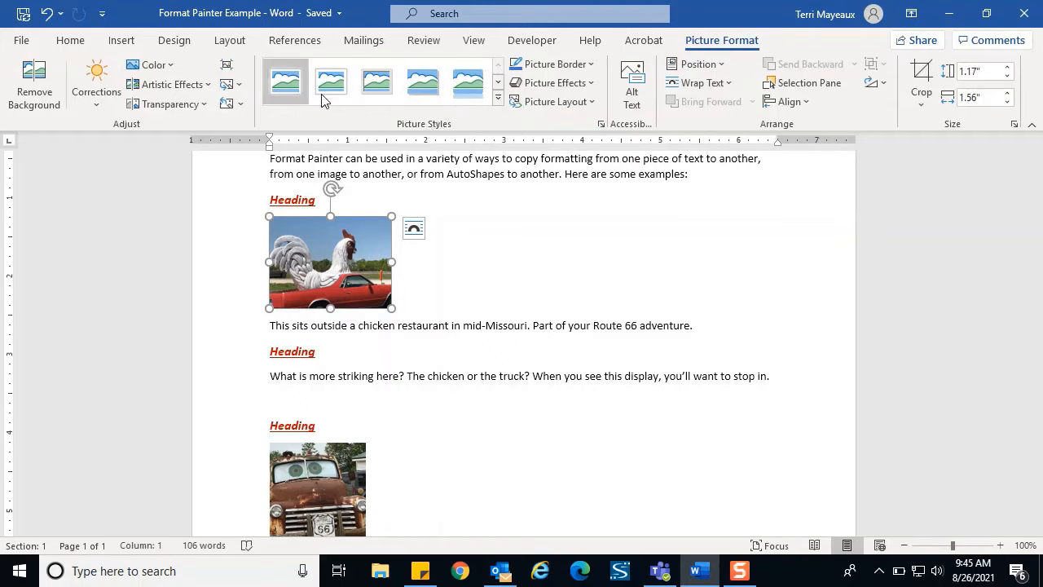
{"action": "left_click", "coordinate": [498, 98]}
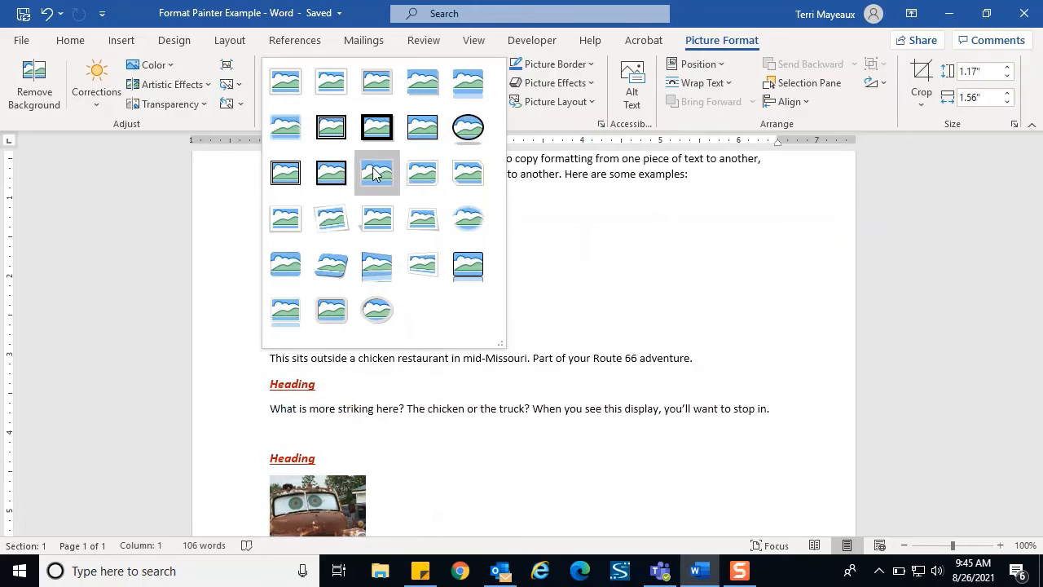
{"action": "left_click", "coordinate": [296, 189]}
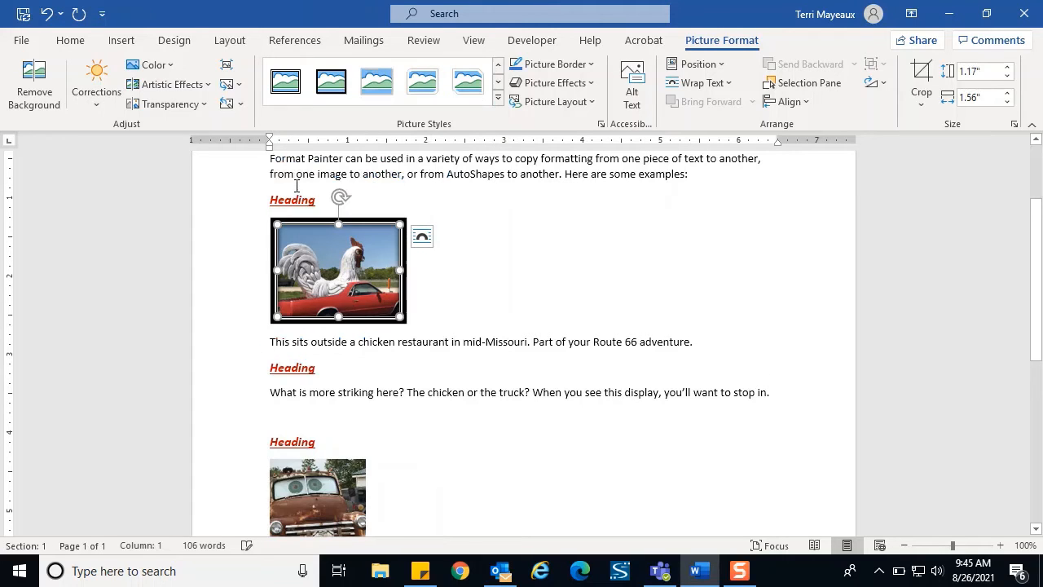
{"action": "left_click", "coordinate": [504, 279]}
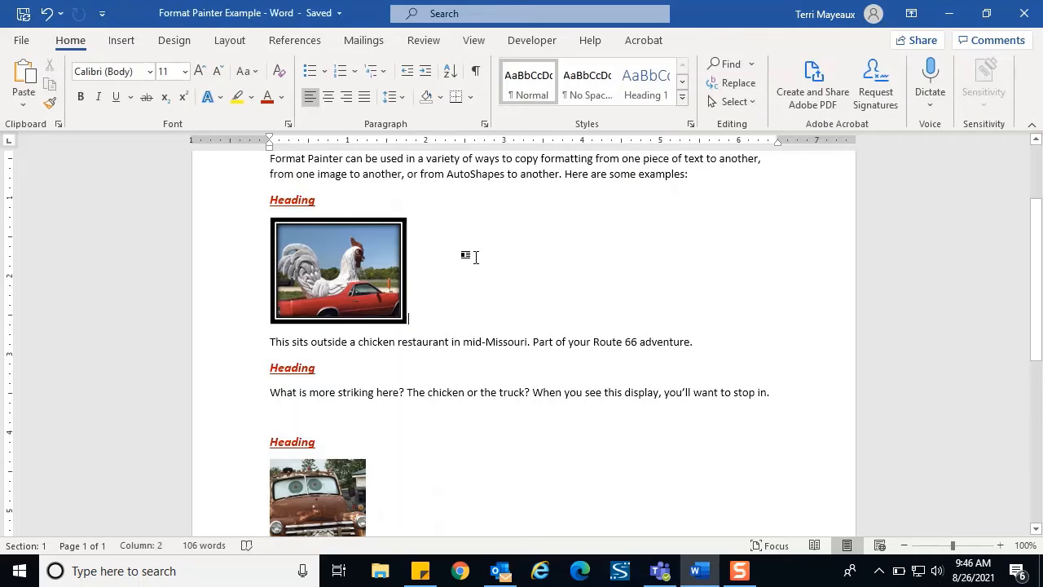
Try copying the rooster picture's frame onto the truck picture with Format Painter, and undo that change
{"action": "left_click", "coordinate": [338, 268]}
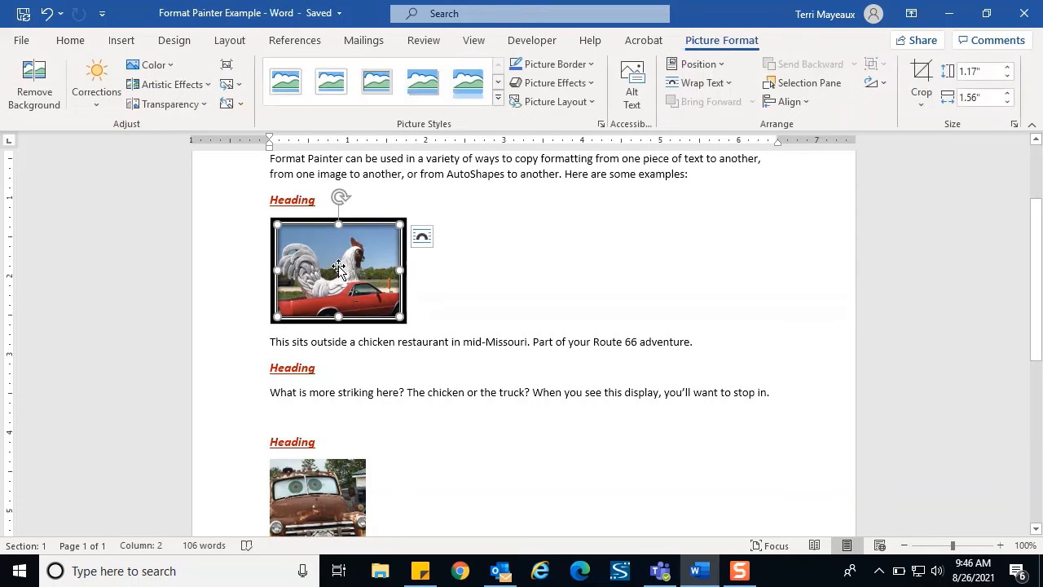
{"action": "left_click", "coordinate": [70, 40]}
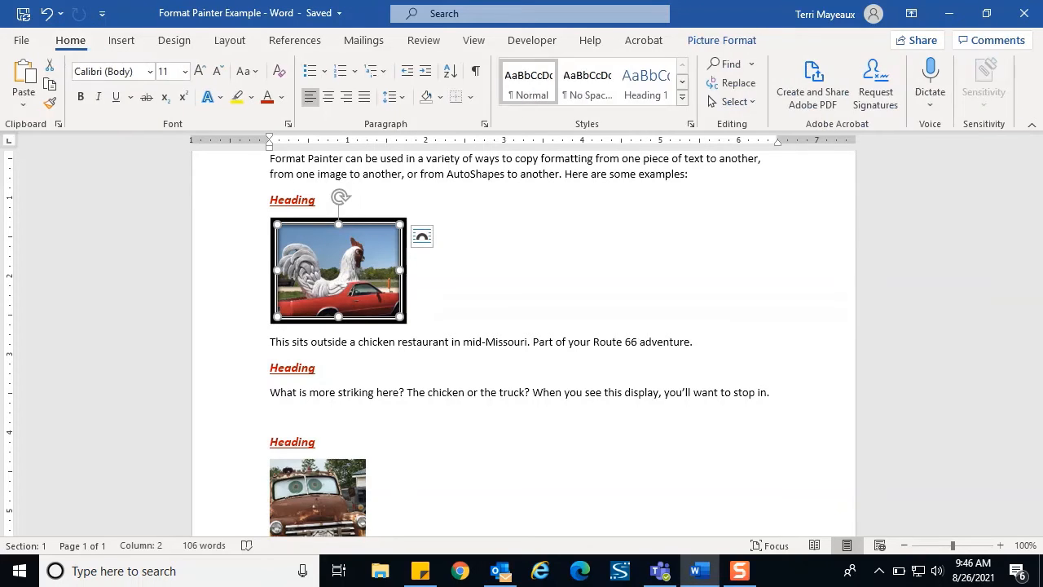
{"action": "left_click", "coordinate": [50, 105]}
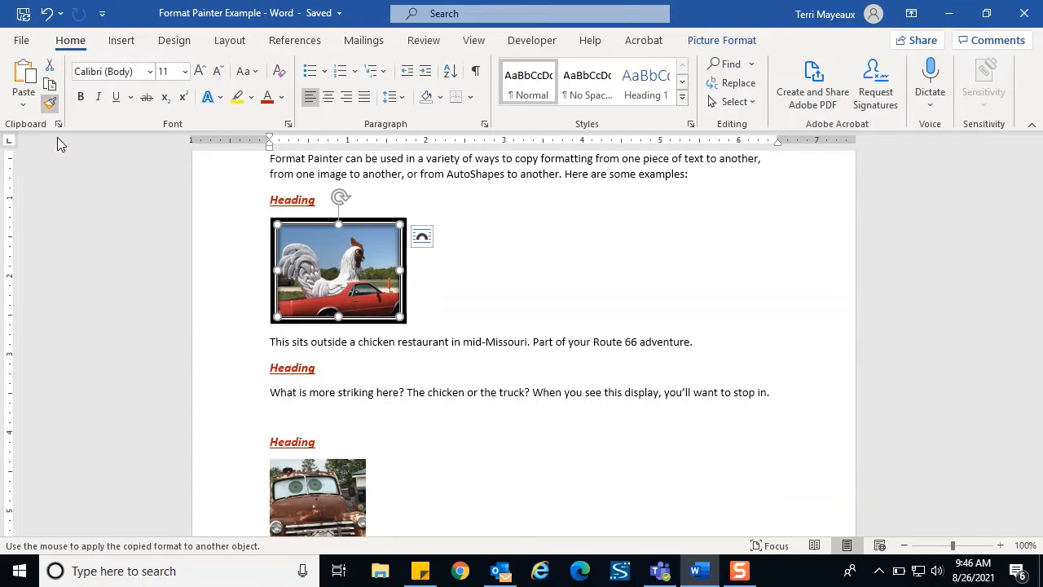
{"action": "left_click", "coordinate": [316, 495]}
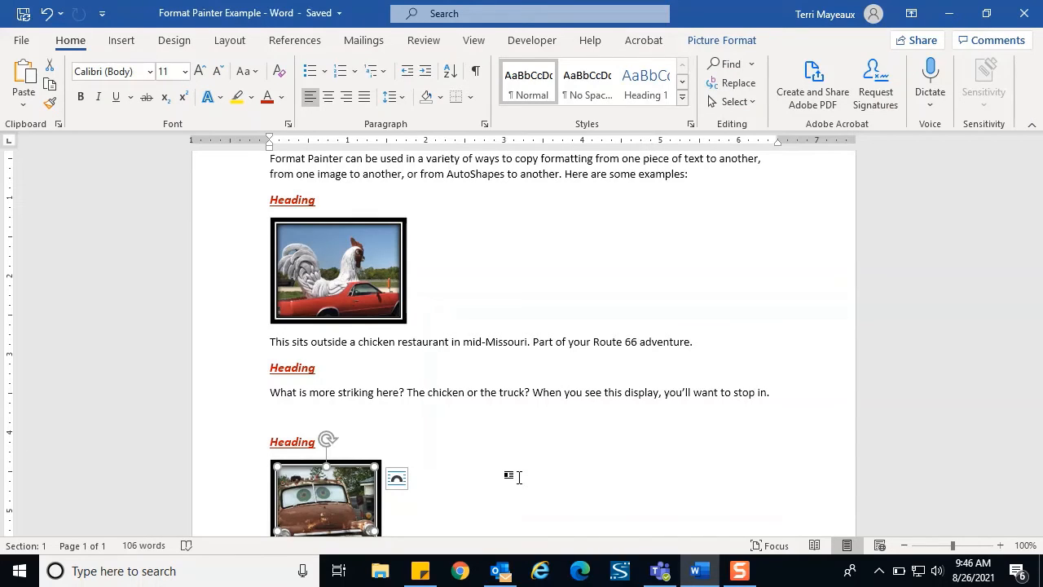
{"action": "left_click", "coordinate": [47, 12]}
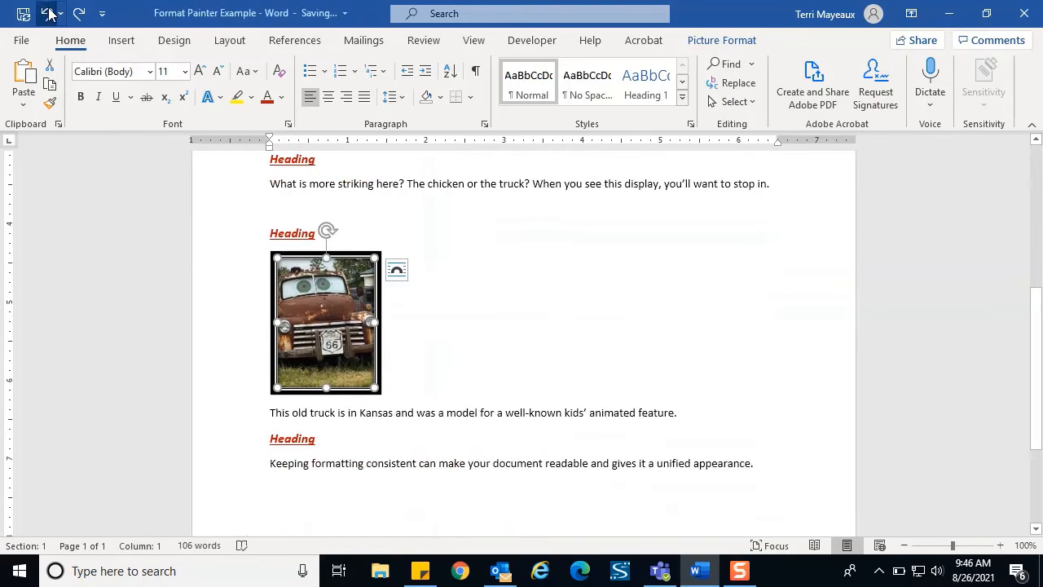
{"action": "left_click", "coordinate": [48, 11]}
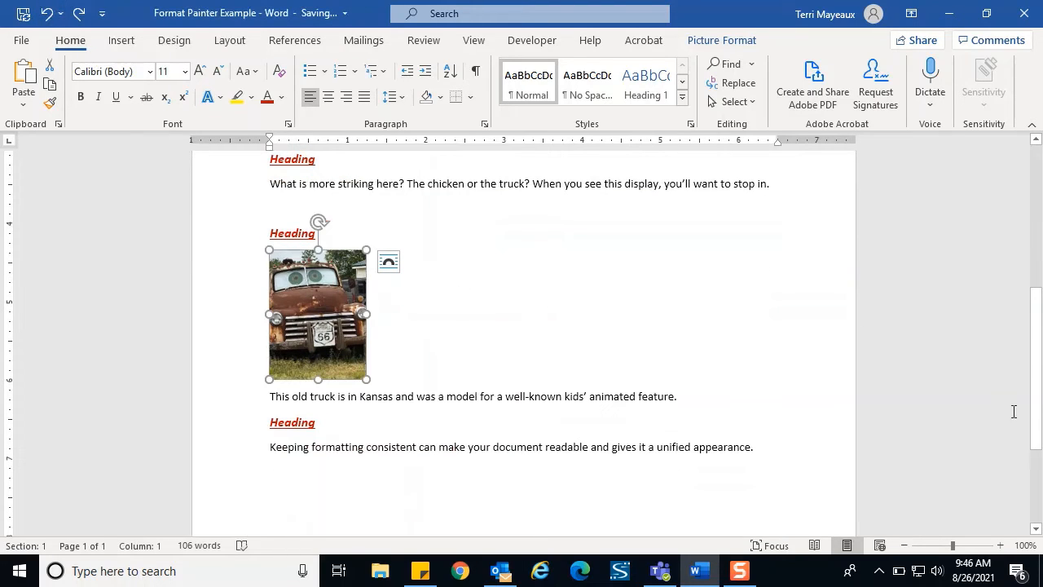
Copy the rooster picture's black frame formatting and paste that formatting onto the truck picture
{"action": "left_click_drag", "start_coordinate": [1037, 387], "coordinate": [1033, 293]}
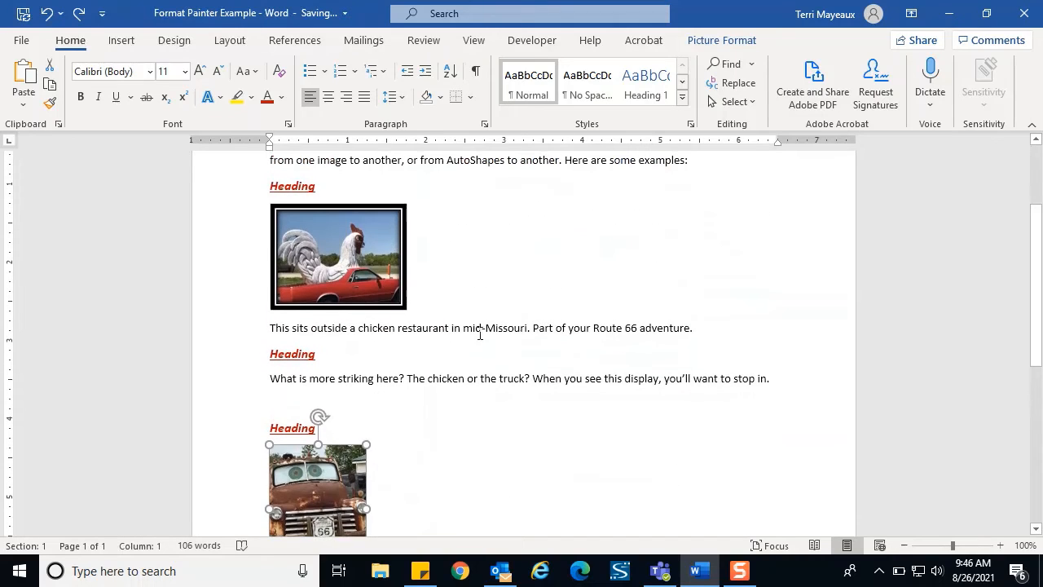
{"action": "left_click", "coordinate": [350, 257]}
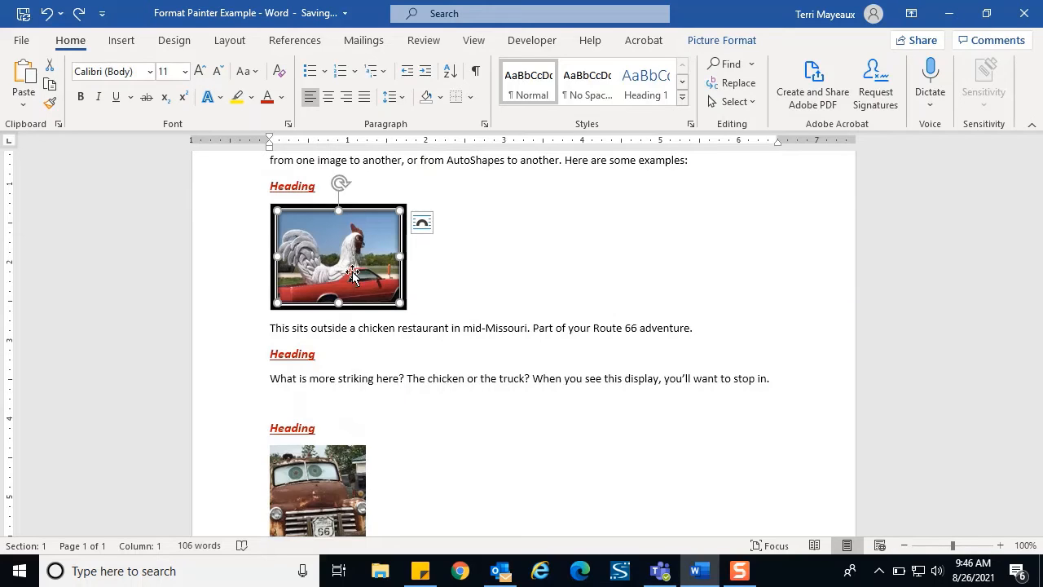
{"action": "left_click", "coordinate": [327, 475]}
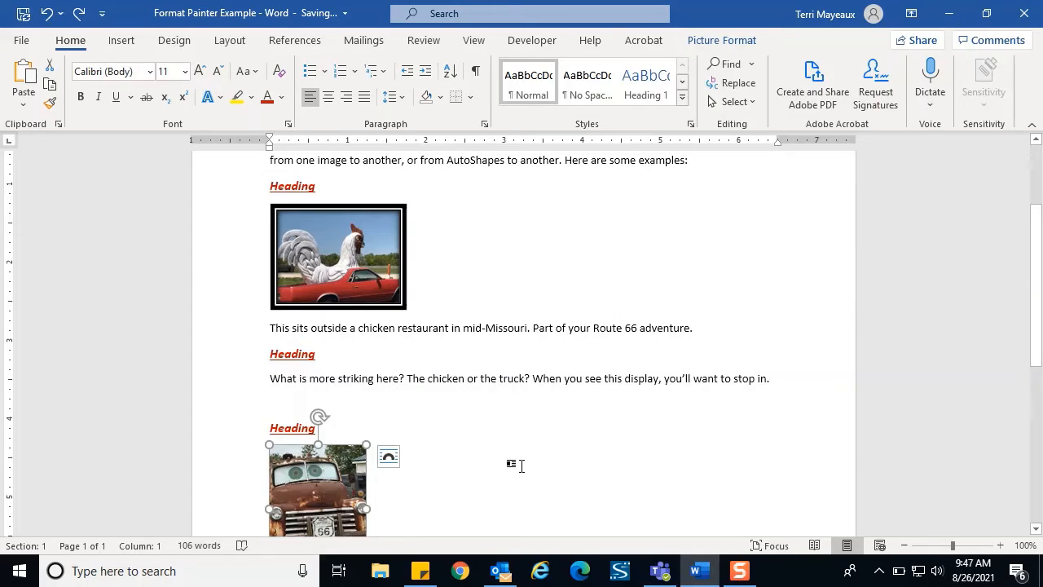
{"action": "key", "text": "ctrl+shift+v"}
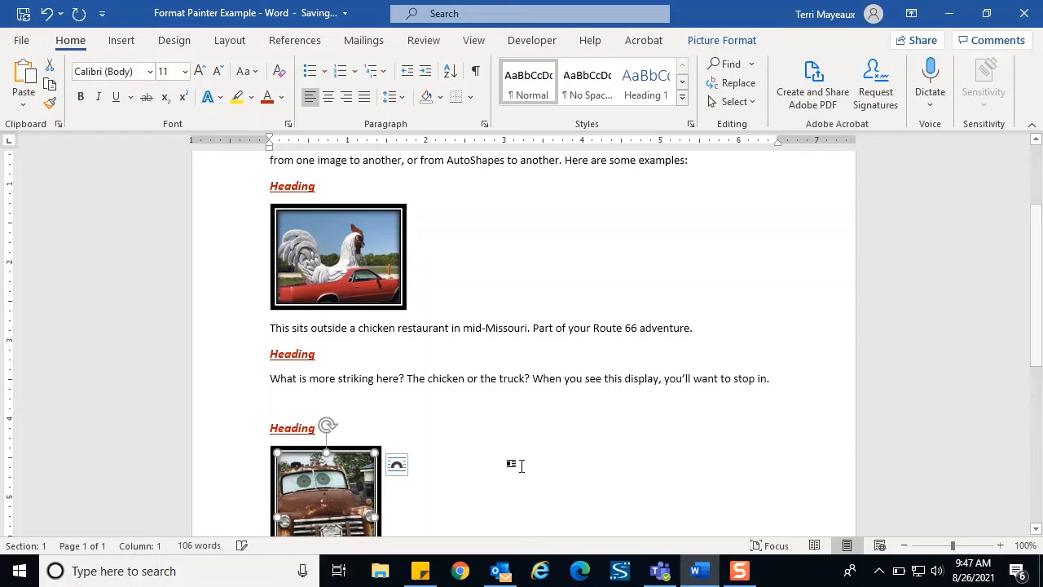
{"action": "scroll", "coordinate": [521, 465], "scroll_direction": "down", "scroll_amount": 2}
{"action": "left_click", "coordinate": [522, 466]}
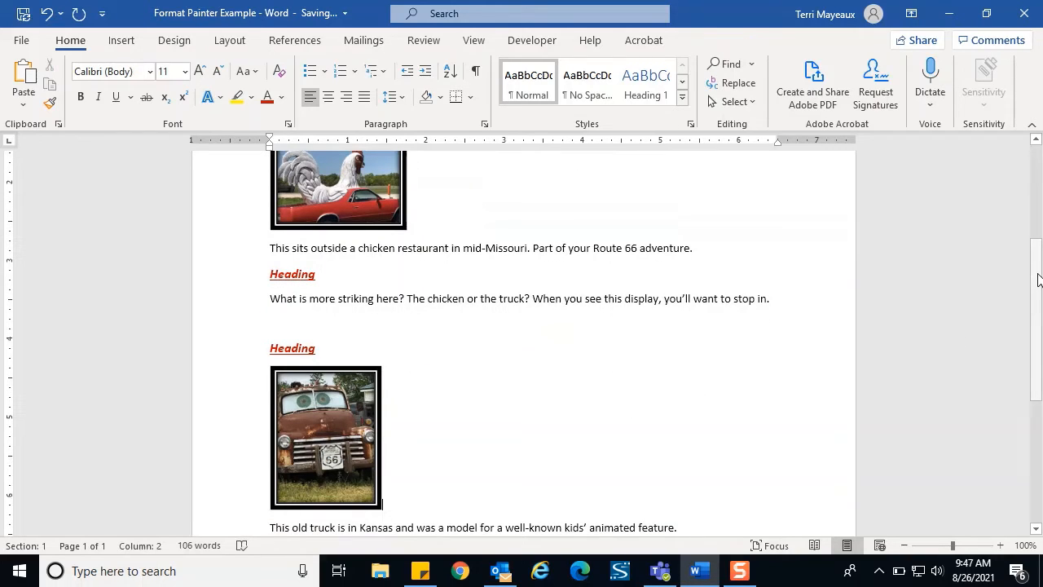
Draw a block arrow about 0.91" wide and 0.45" high beside the rooster picture and rotate it to point at the picture
{"action": "mouse_move", "coordinate": [1037, 281]}
{"action": "left_mouse_down"}
{"action": "mouse_move", "coordinate": [1032, 322]}
{"action": "mouse_move", "coordinate": [1037, 267]}
{"action": "left_mouse_up"}
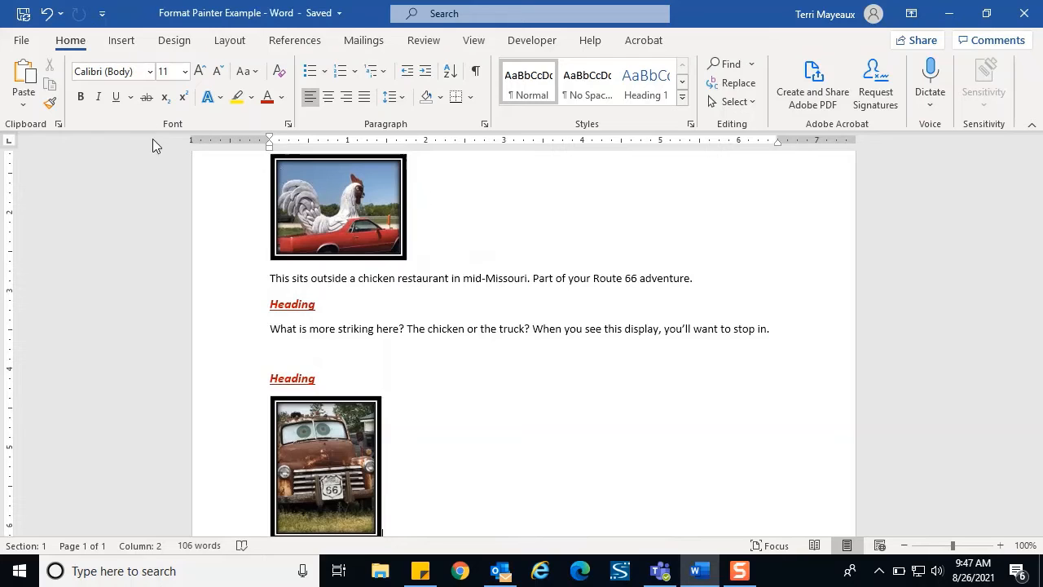
{"action": "left_click", "coordinate": [122, 41]}
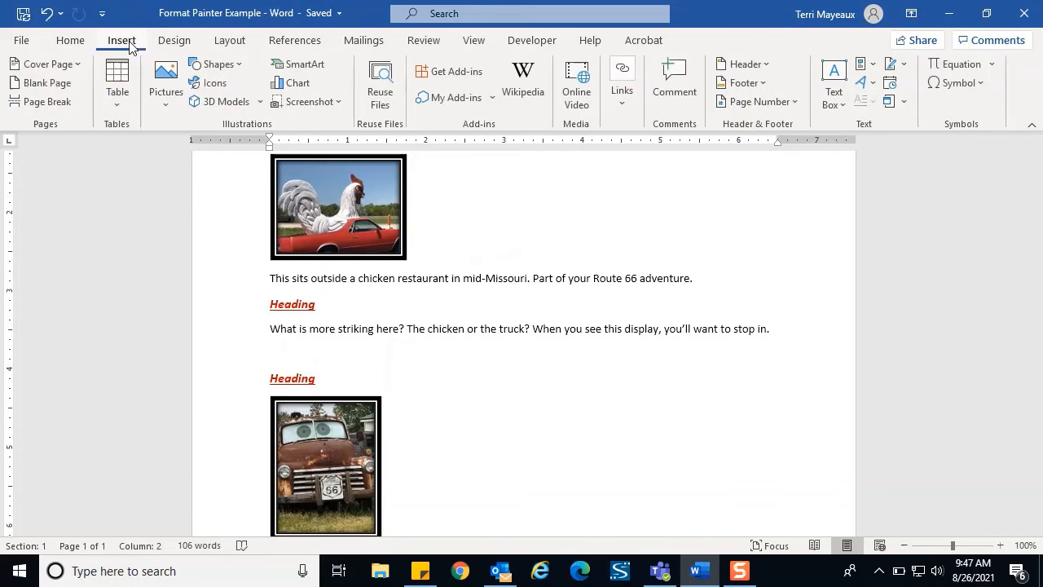
{"action": "left_click", "coordinate": [240, 64]}
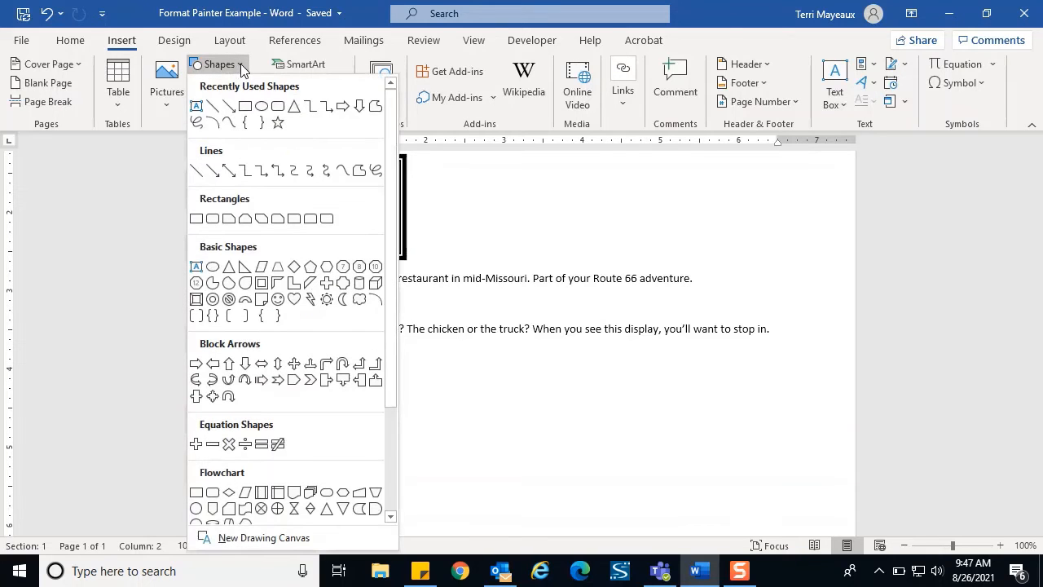
{"action": "left_click", "coordinate": [343, 109]}
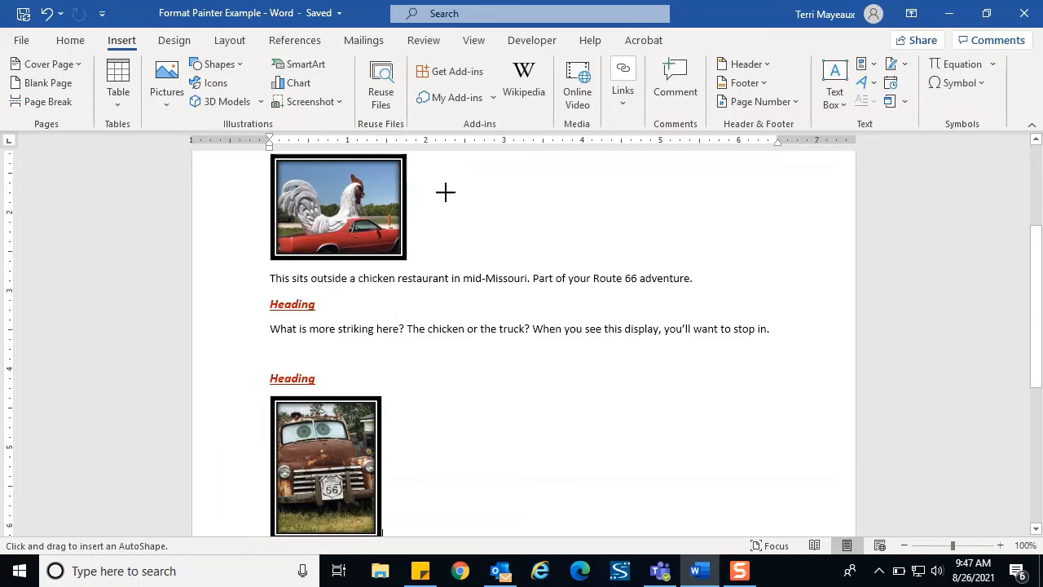
{"action": "mouse_move", "coordinate": [426, 205]}
{"action": "left_mouse_down"}
{"action": "mouse_move", "coordinate": [529, 215]}
{"action": "mouse_move", "coordinate": [497, 234]}
{"action": "left_mouse_up"}
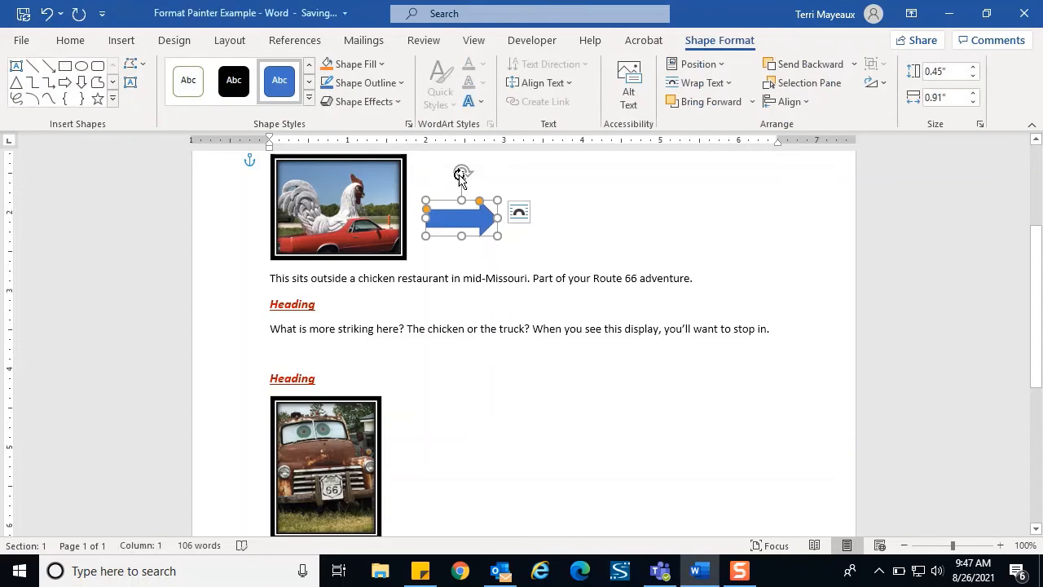
{"action": "left_click_drag", "start_coordinate": [462, 174], "coordinate": [463, 248]}
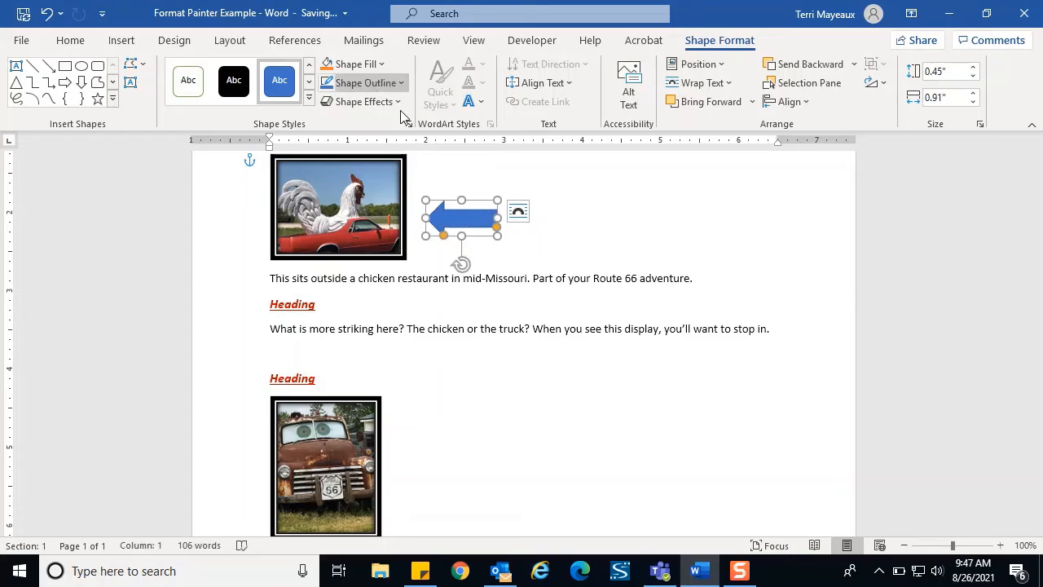
Set both the fill and the outline of the arrow beside the rooster picture to standard dark red
{"action": "left_click", "coordinate": [382, 64]}
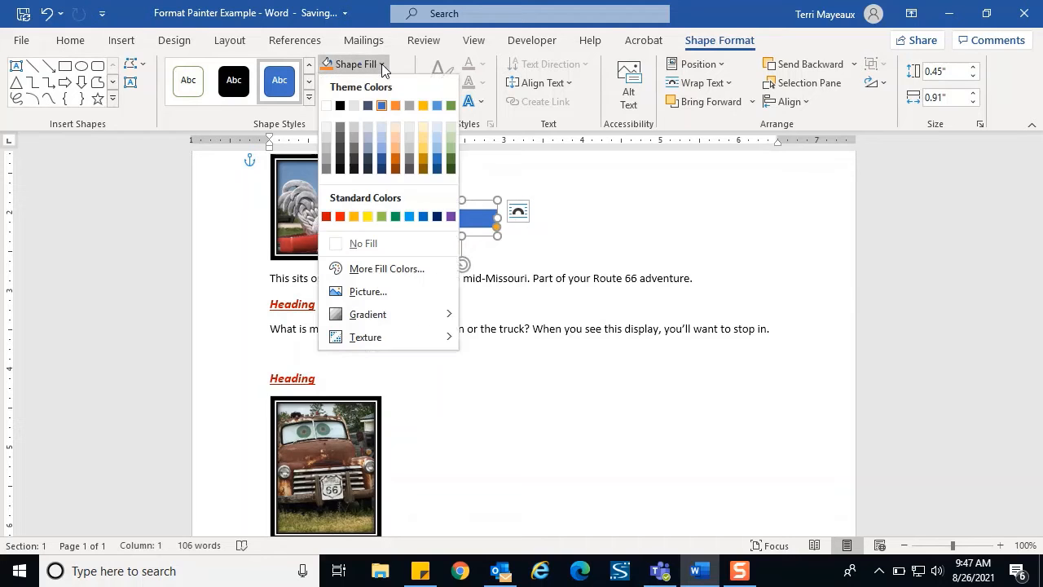
{"action": "left_click", "coordinate": [342, 216]}
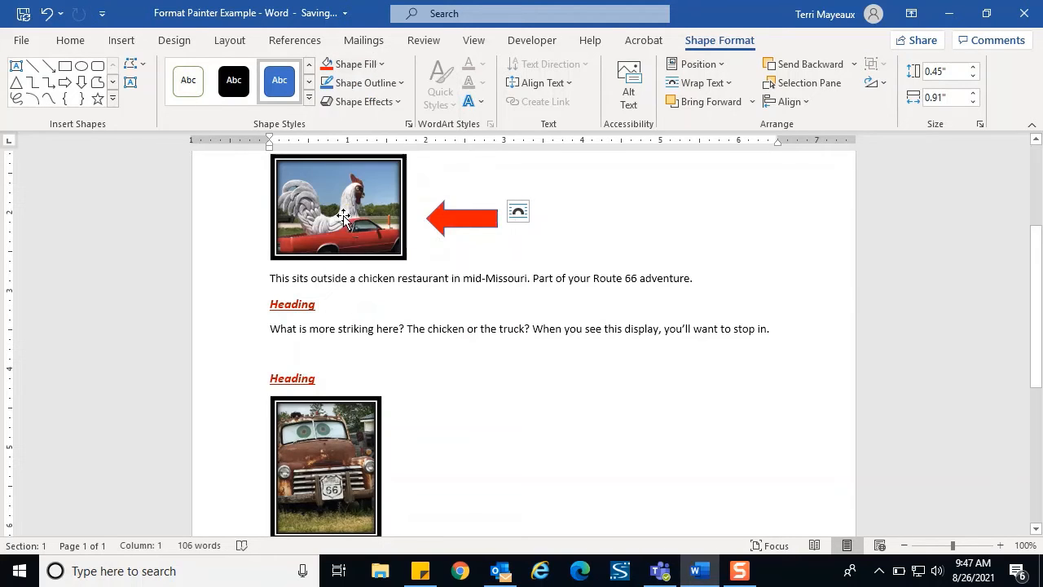
{"action": "left_click", "coordinate": [387, 65]}
{"action": "left_click", "coordinate": [327, 217]}
{"action": "left_click", "coordinate": [401, 85]}
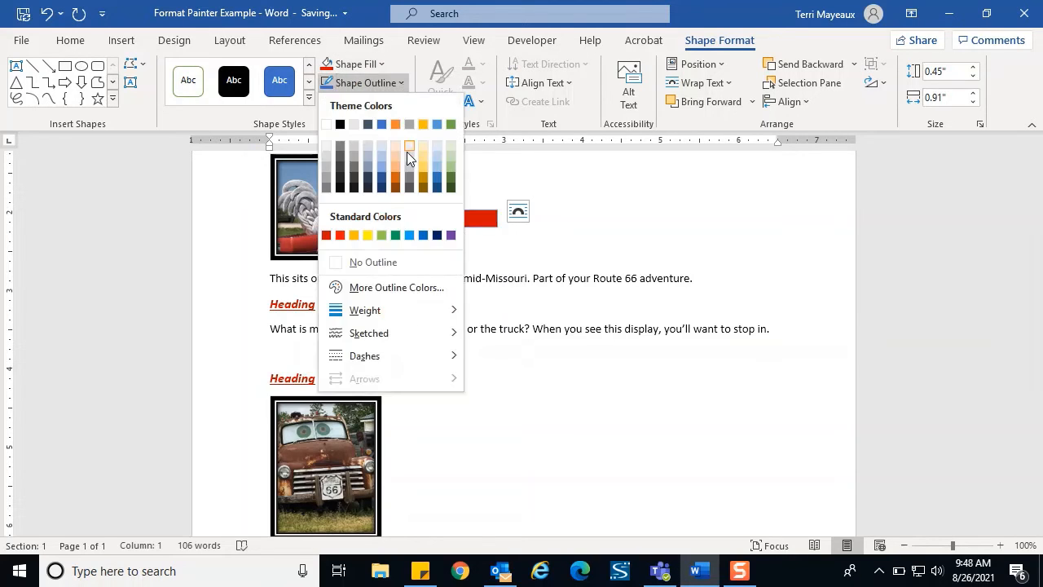
{"action": "left_click", "coordinate": [326, 235]}
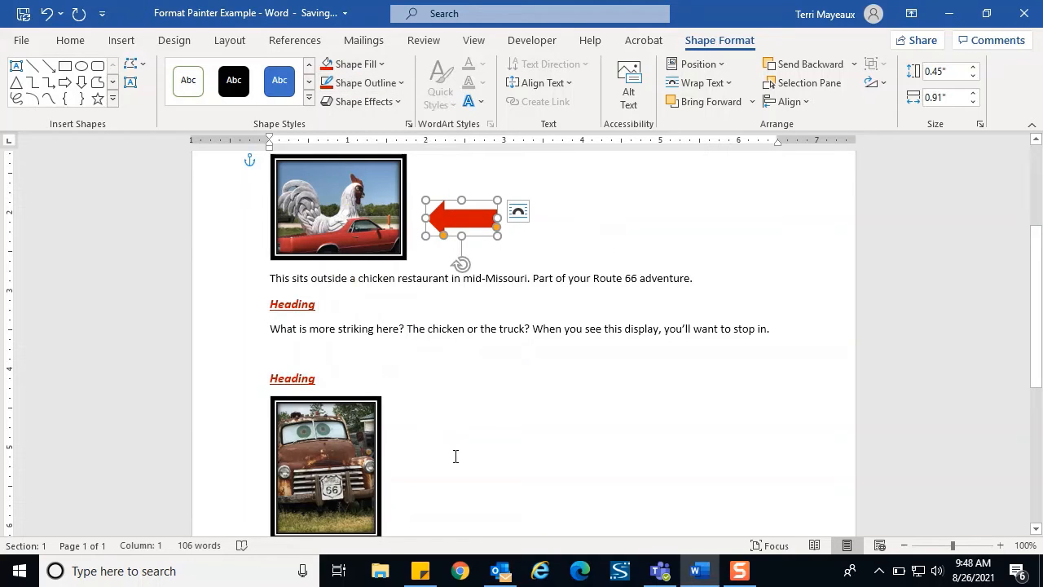
Draw a second block arrow about 0.91" wide and 0.53" high beside the truck picture and rotate it to point at the truck
{"action": "left_click", "coordinate": [427, 449]}
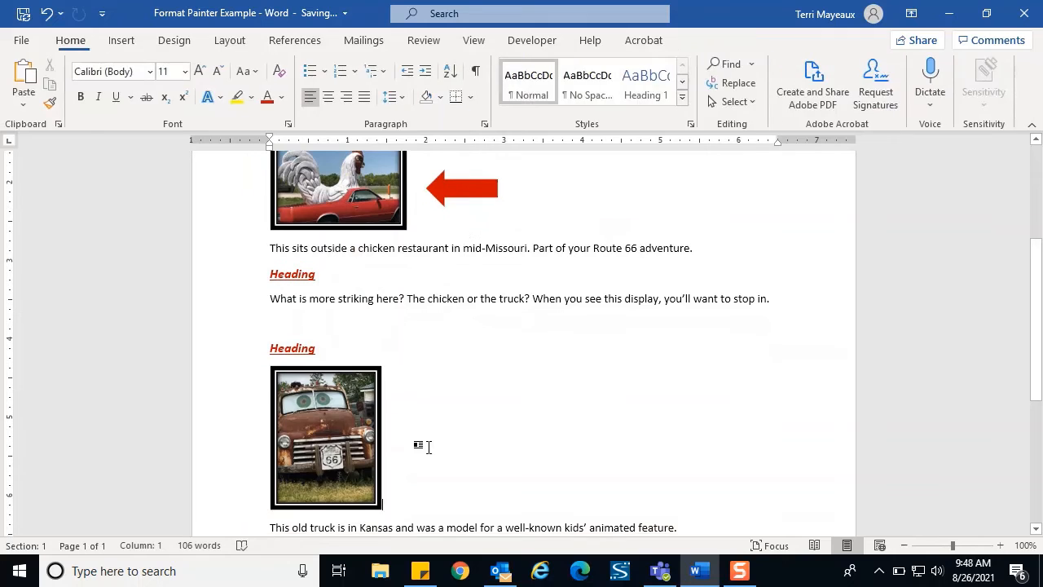
{"action": "left_click", "coordinate": [122, 40]}
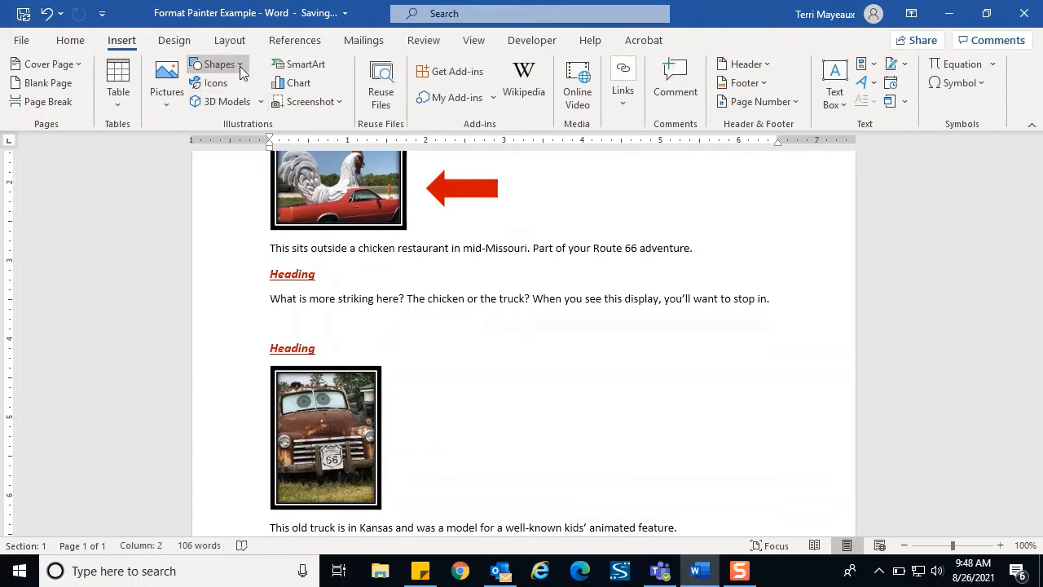
{"action": "left_click", "coordinate": [239, 66]}
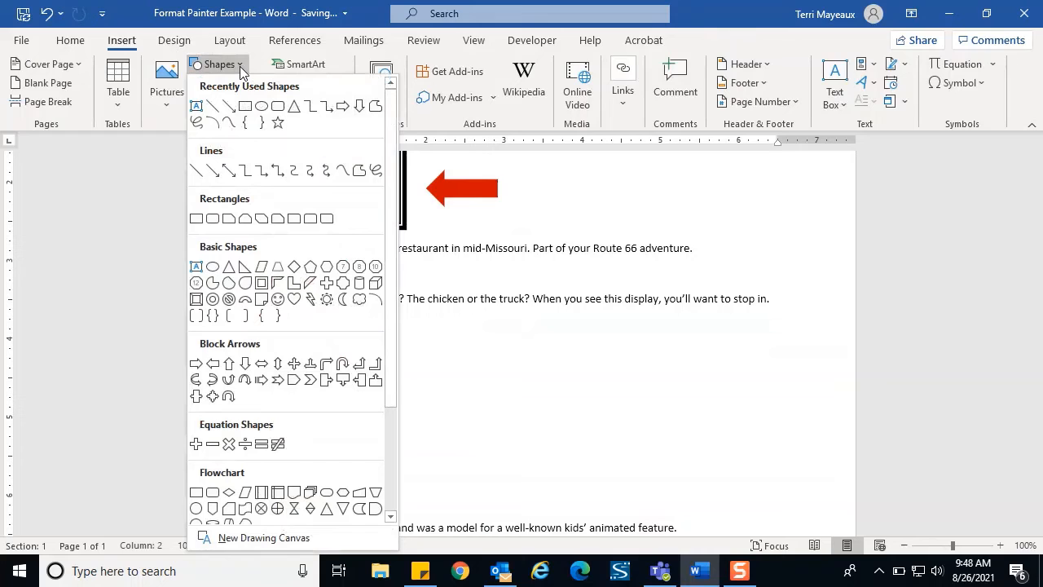
{"action": "left_click", "coordinate": [342, 106]}
{"action": "left_click_drag", "start_coordinate": [405, 424], "coordinate": [478, 467]}
{"action": "left_click_drag", "start_coordinate": [441, 397], "coordinate": [433, 483]}
{"action": "left_click_drag", "start_coordinate": [439, 482], "coordinate": [443, 484]}
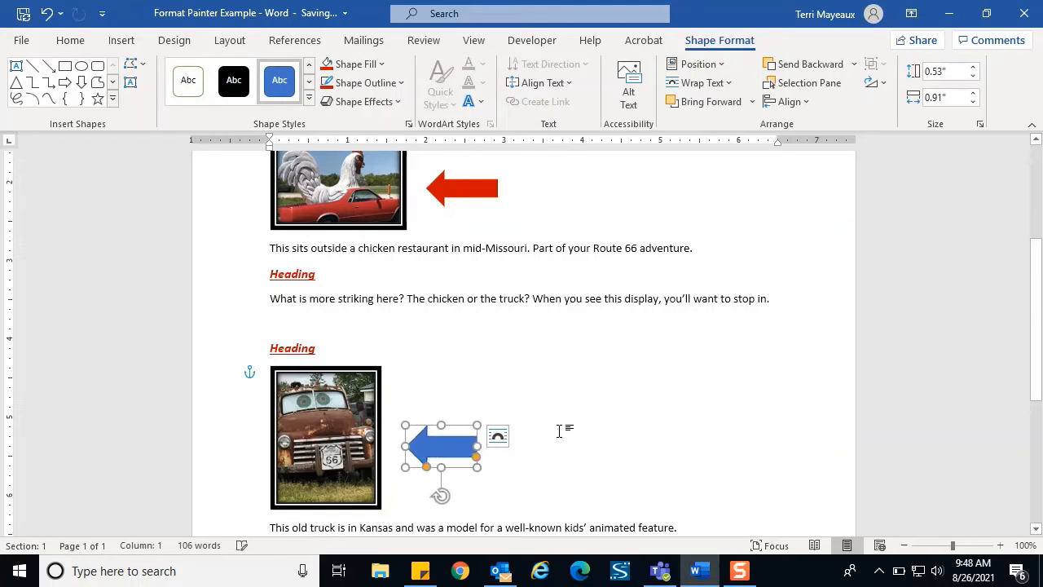
Copy the red arrow's formatting with Format Painter onto the blue arrow beside the truck picture
{"action": "left_click", "coordinate": [449, 190]}
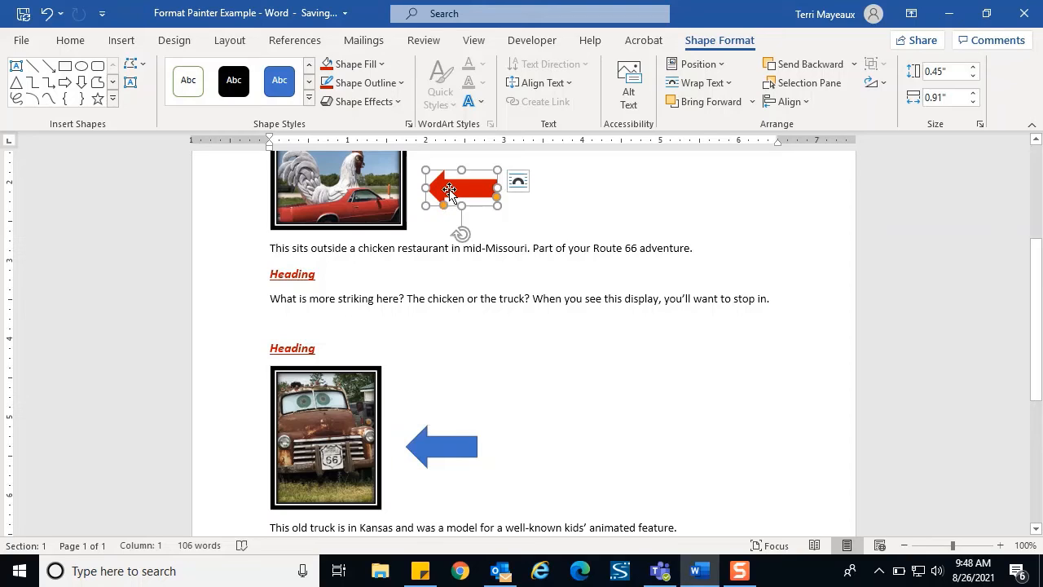
{"action": "left_click", "coordinate": [83, 44]}
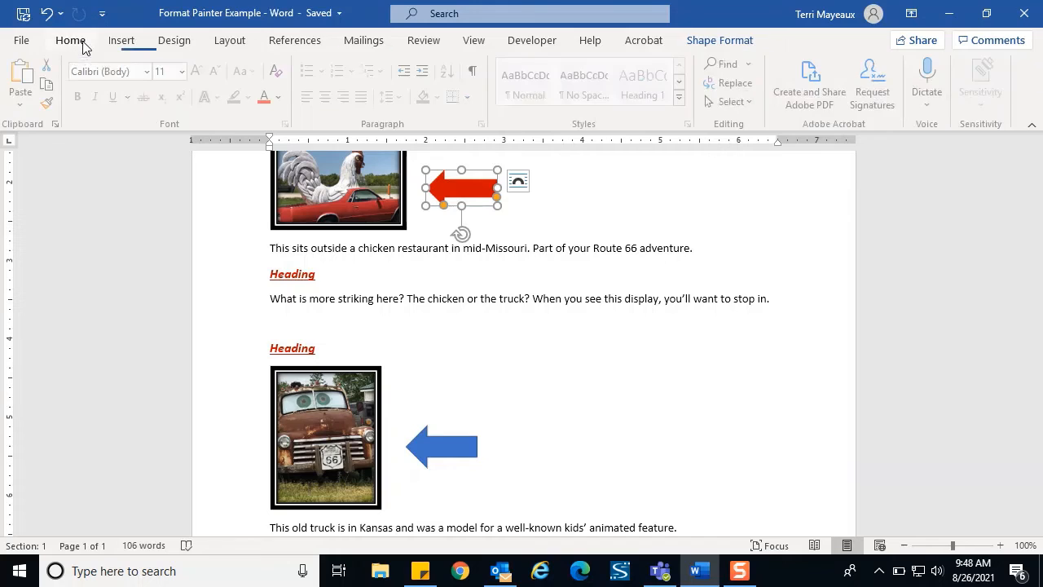
{"action": "left_click", "coordinate": [50, 104]}
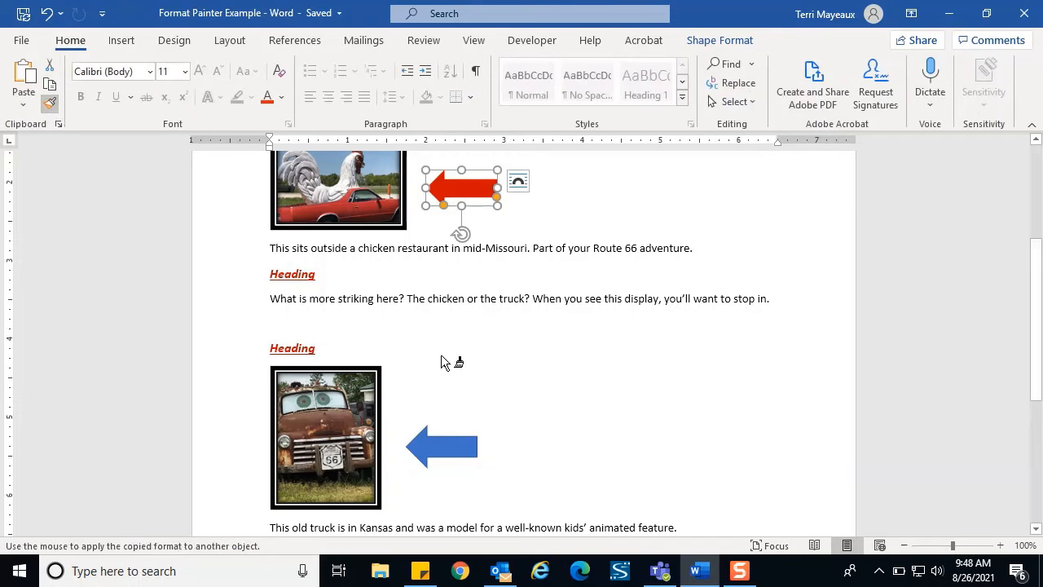
{"action": "left_click", "coordinate": [445, 453]}
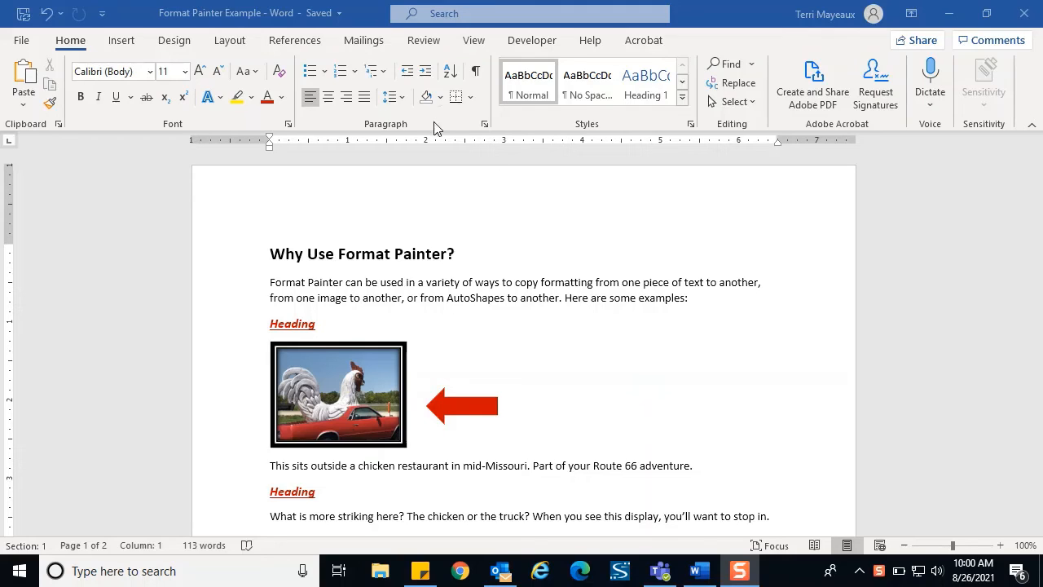
Show the paragraph marks and other hidden formatting symbols in the document
{"action": "left_click", "coordinate": [476, 76]}
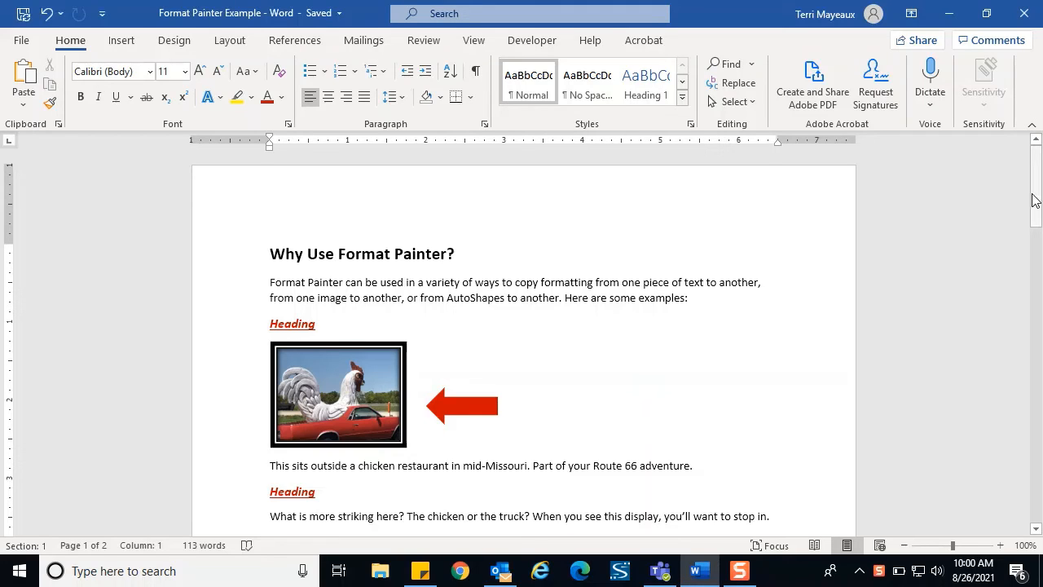
{"action": "left_click_drag", "start_coordinate": [1035, 200], "coordinate": [1039, 233]}
{"action": "left_click", "coordinate": [476, 71]}
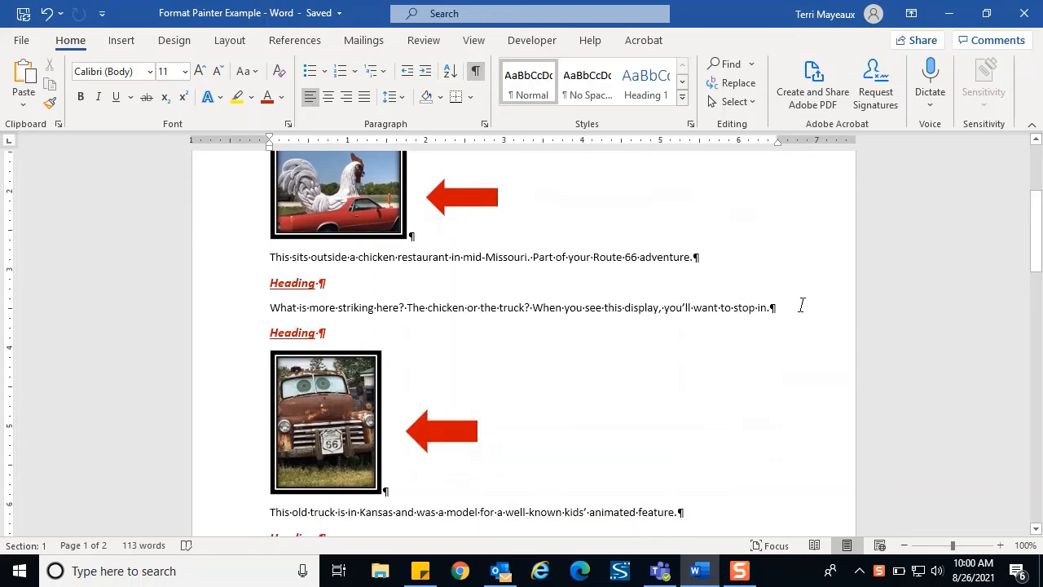
Increase the indent of the "Keeping formatting consistent" paragraph by one level
{"action": "left_click_drag", "start_coordinate": [1038, 243], "coordinate": [1034, 295]}
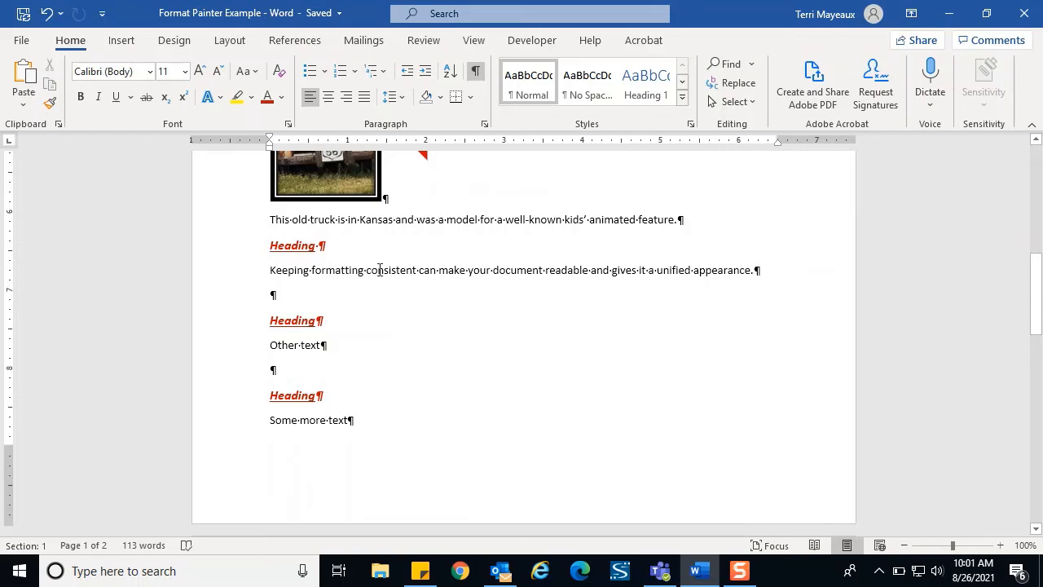
{"action": "left_click", "coordinate": [273, 270]}
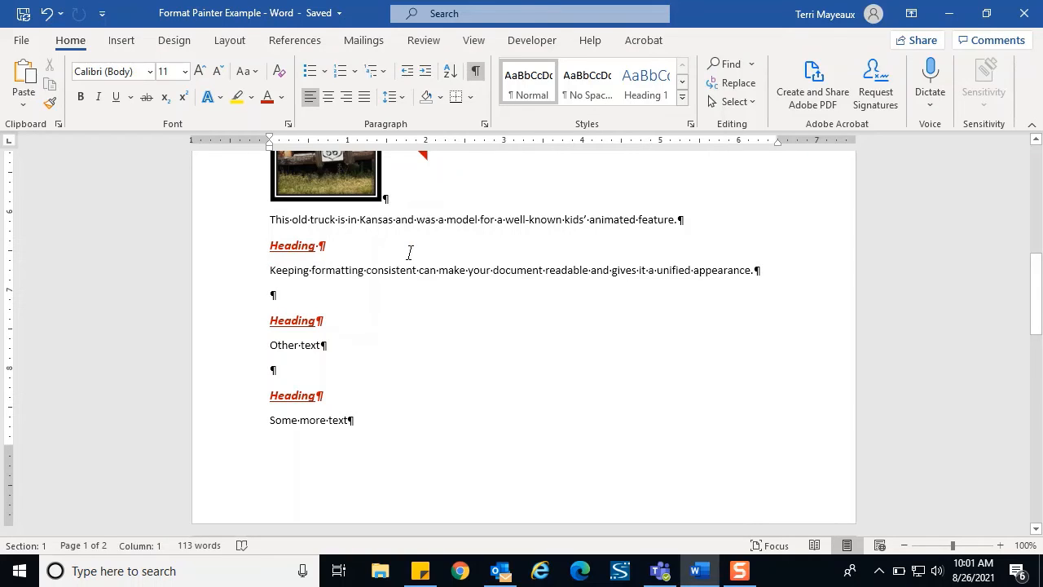
{"action": "left_click", "coordinate": [425, 73]}
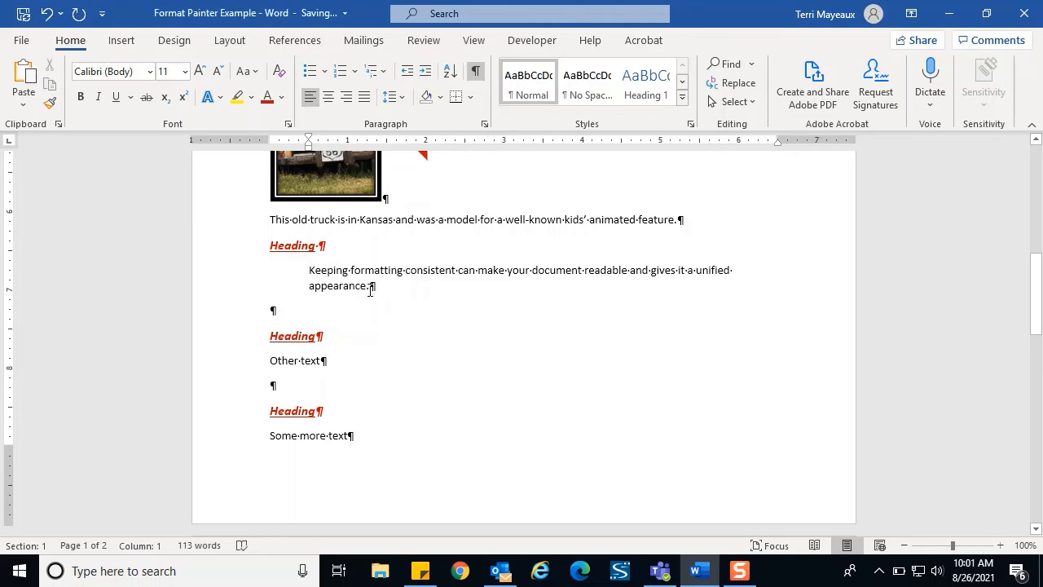
Copy the formatting of the indented paragraph's mark with Format Painter onto the "Other text" and "Some more text" paragraphs
{"action": "left_click_drag", "start_coordinate": [369, 286], "coordinate": [377, 285]}
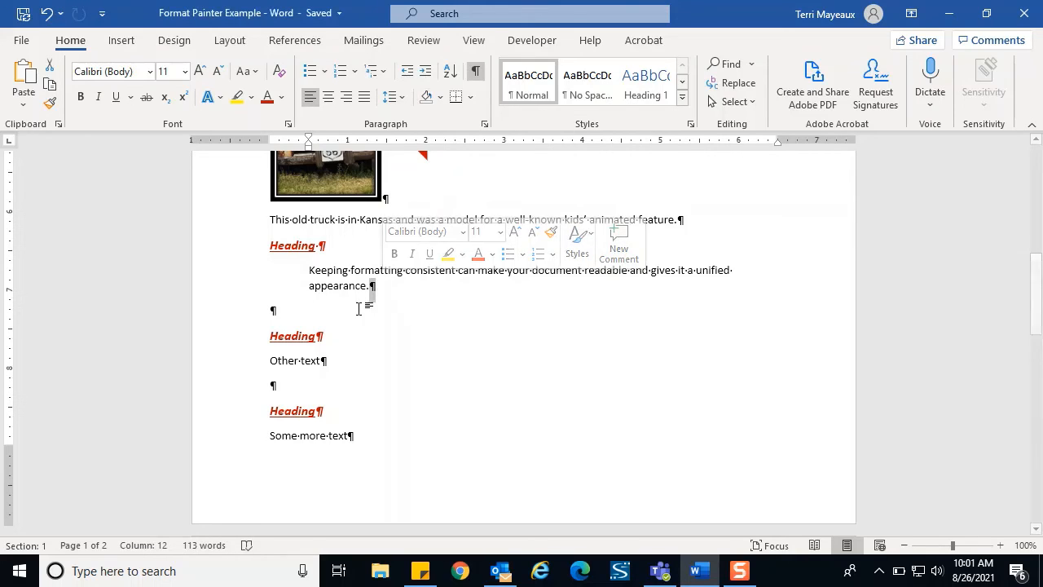
{"action": "left_click", "coordinate": [51, 104]}
{"action": "left_click", "coordinate": [51, 104]}
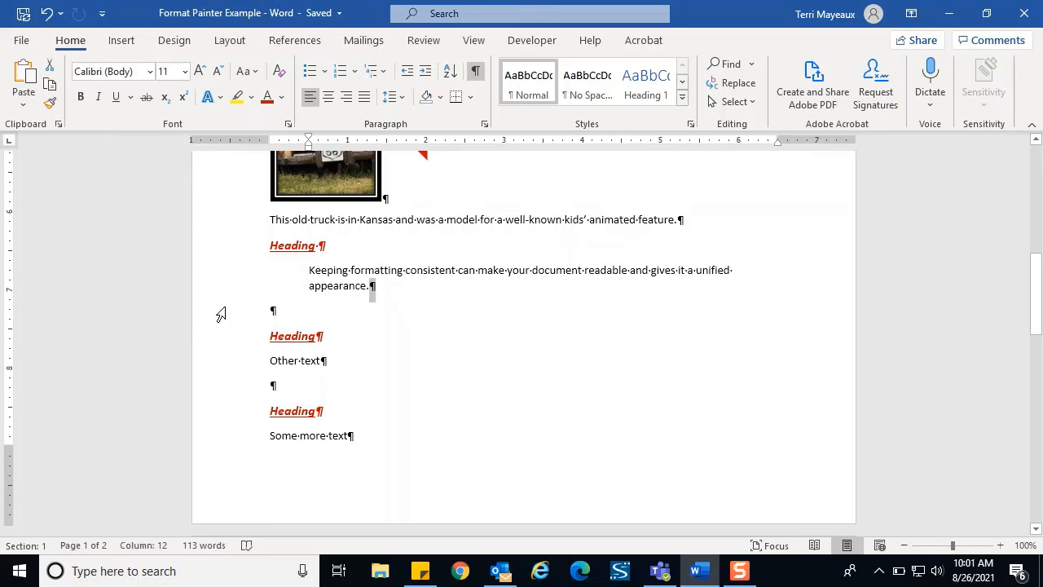
{"action": "left_click", "coordinate": [51, 105]}
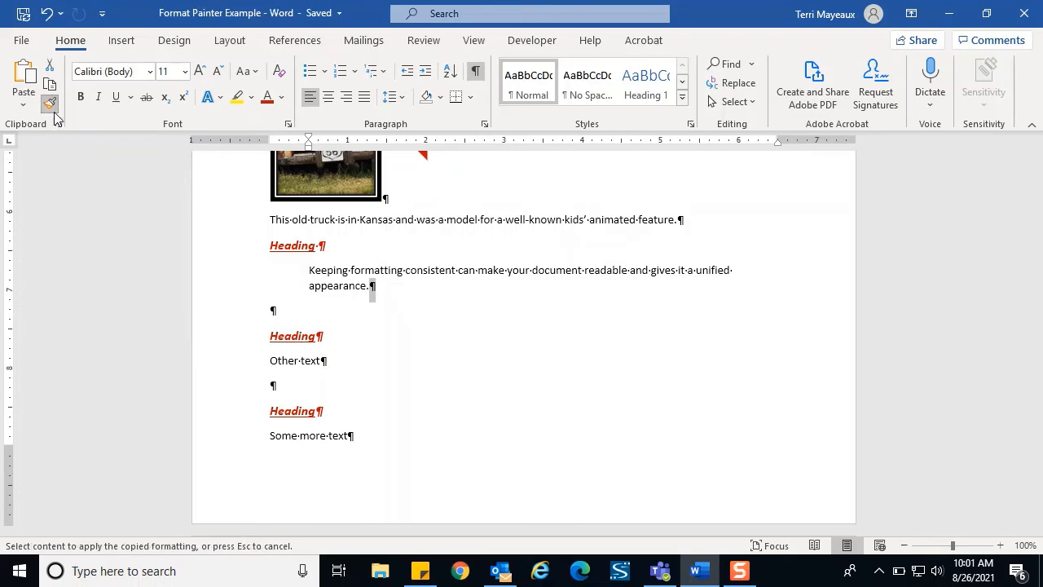
{"action": "left_click", "coordinate": [332, 361]}
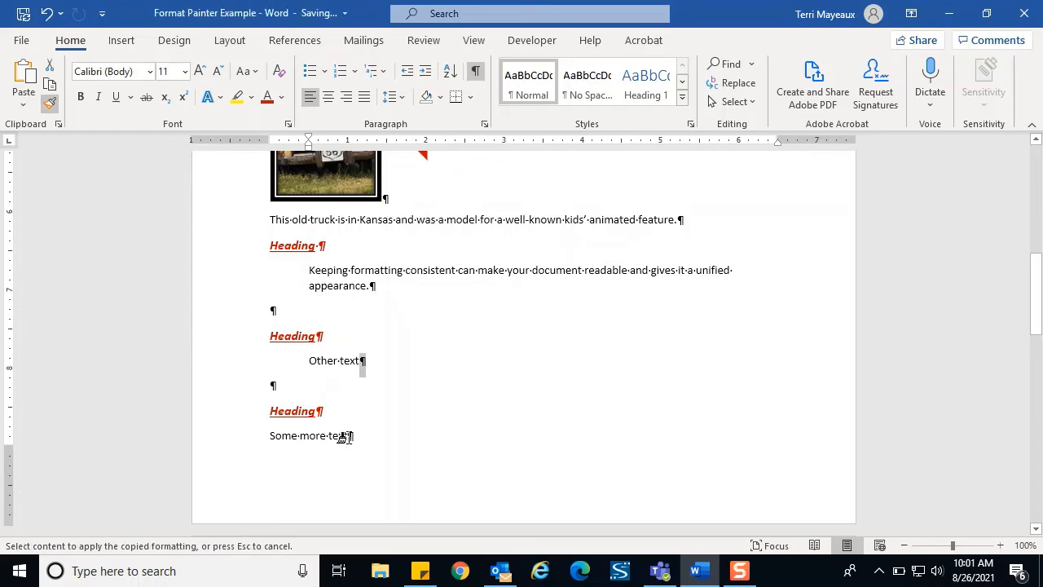
{"action": "left_click_drag", "start_coordinate": [348, 436], "coordinate": [370, 436]}
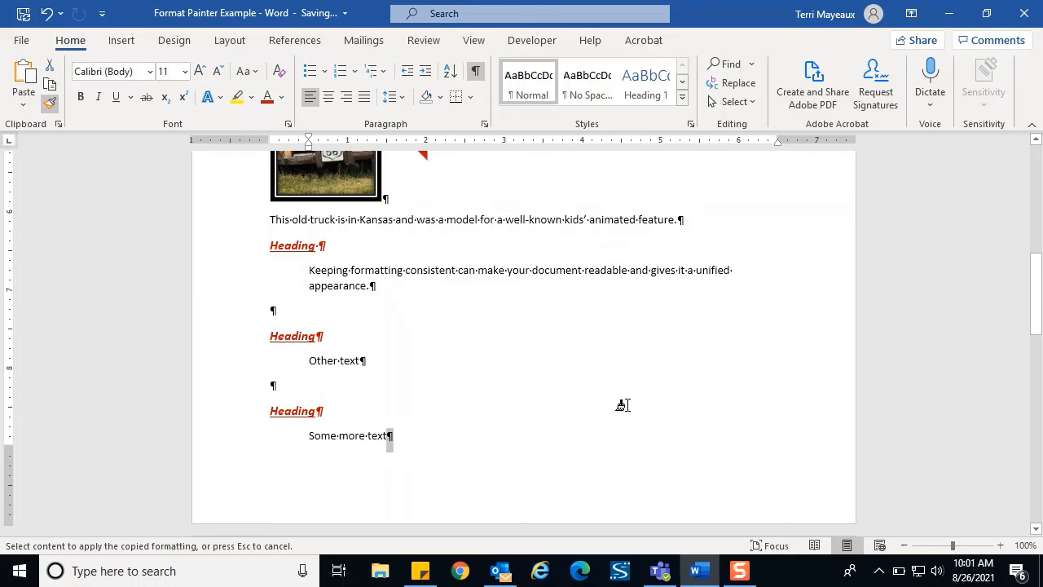